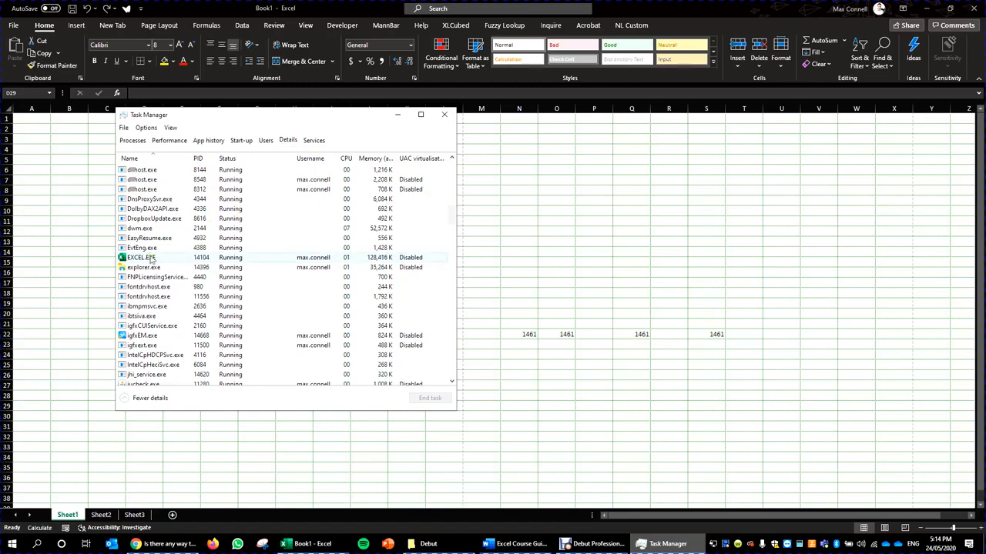
Inspect the priority options for the EXCEL.EXE process, close Task Manager and return to the worksheet.
{"action": "right_click", "coordinate": [157, 258]}
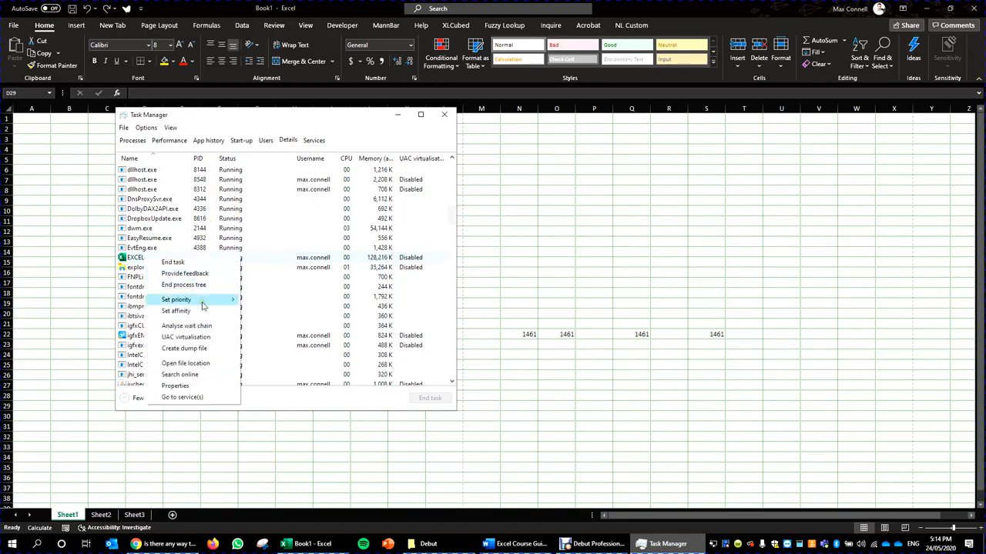
{"action": "mouse_move", "coordinate": [200, 300]}
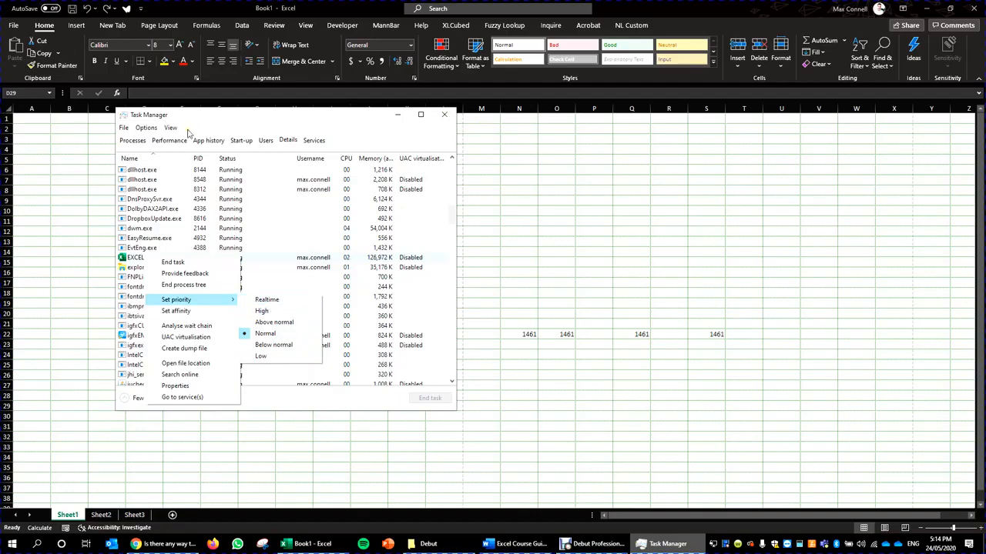
{"action": "left_click", "coordinate": [444, 115]}
{"action": "left_click", "coordinate": [245, 210]}
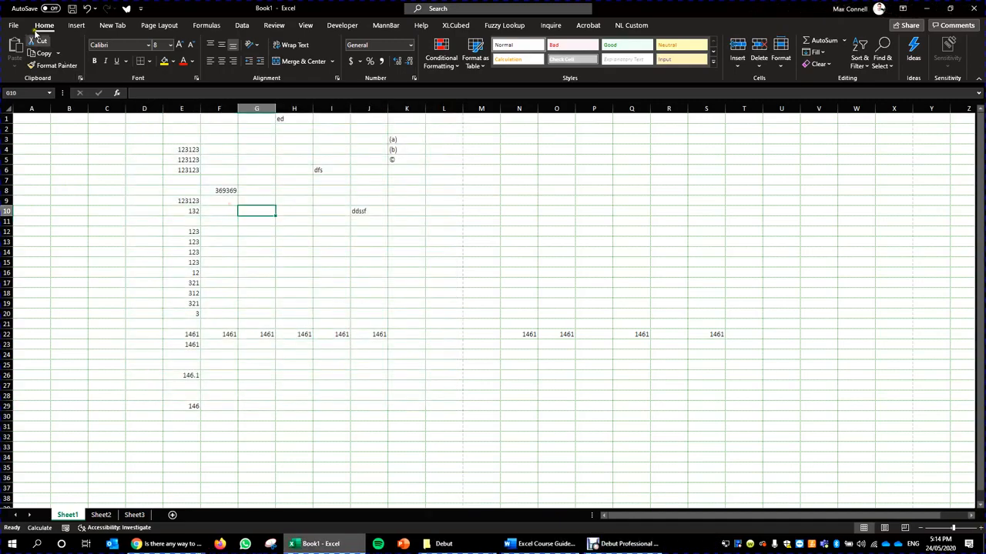
Open the ribbon customization settings in the Excel options.
{"action": "left_click", "coordinate": [13, 24]}
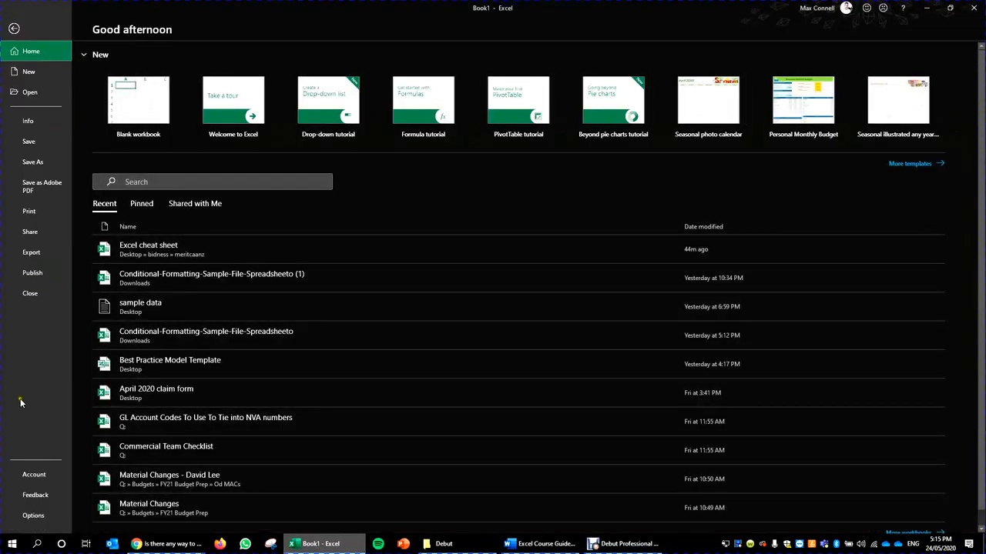
{"action": "left_click", "coordinate": [33, 515]}
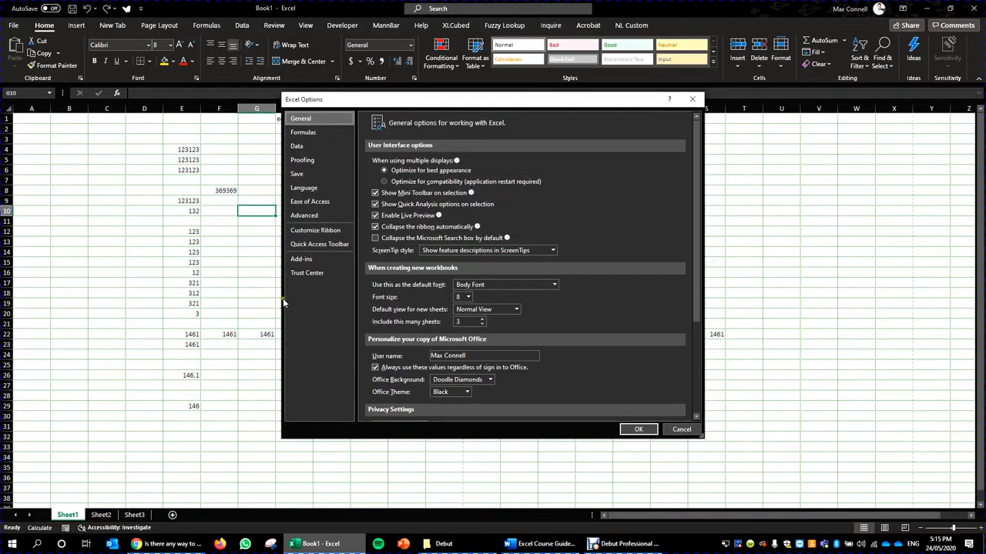
{"action": "left_click", "coordinate": [304, 215]}
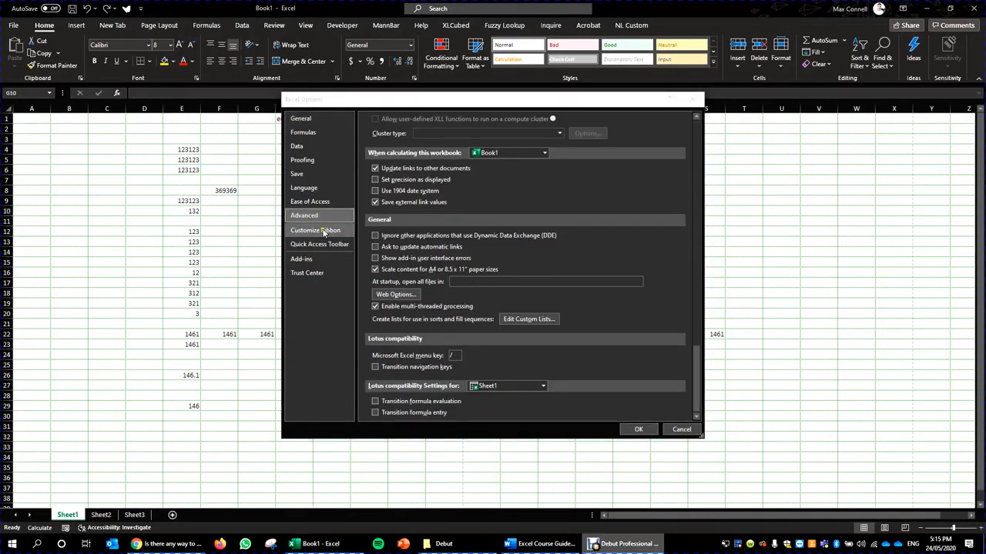
{"action": "left_click", "coordinate": [323, 232]}
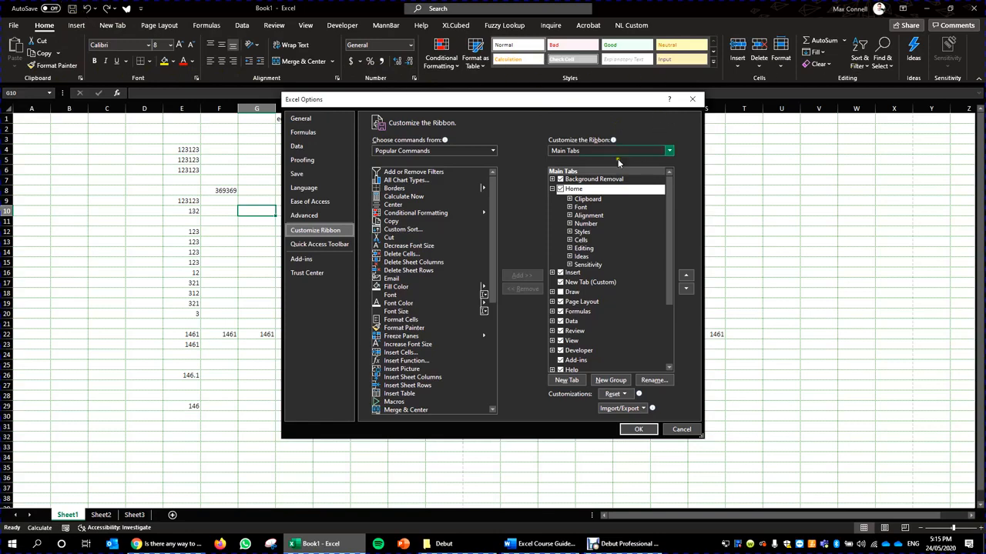
{"action": "mouse_move", "coordinate": [671, 205]}
{"action": "left_mouse_down"}
{"action": "mouse_move", "coordinate": [672, 241]}
{"action": "mouse_move", "coordinate": [686, 209]}
{"action": "left_mouse_up"}
Hide the Insert tab from the ribbon by disabling it in the Main Tabs list.
{"action": "left_click", "coordinate": [559, 274]}
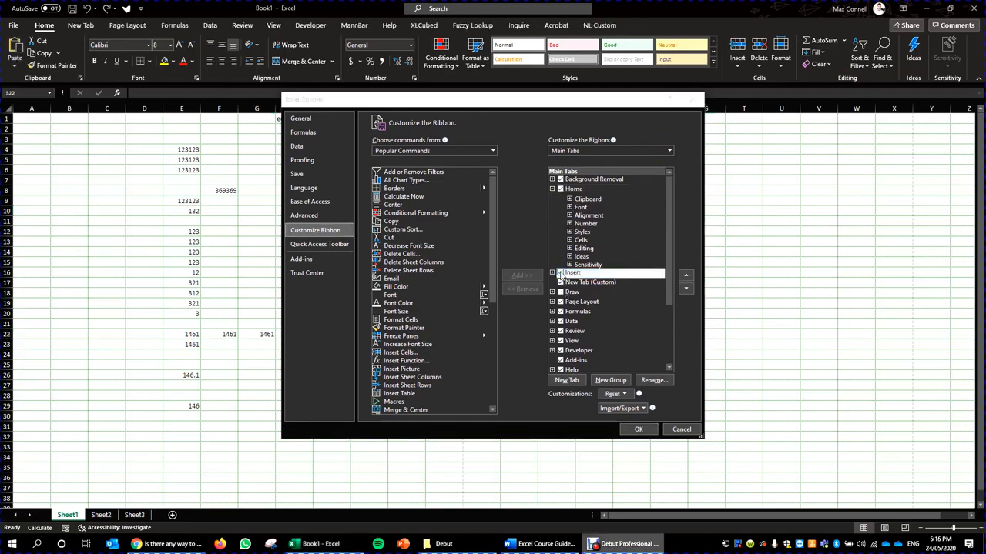
{"action": "left_click", "coordinate": [560, 276]}
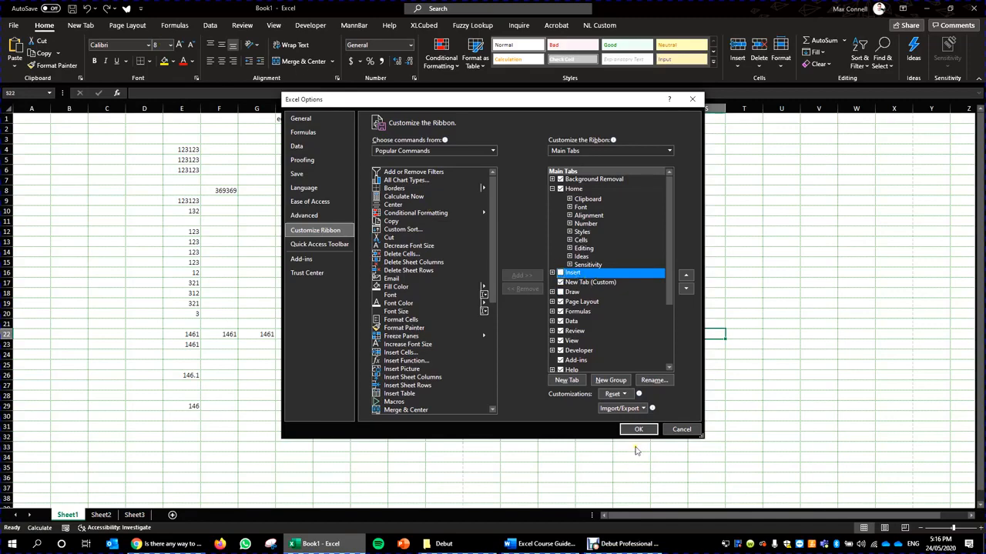
{"action": "left_click", "coordinate": [630, 430]}
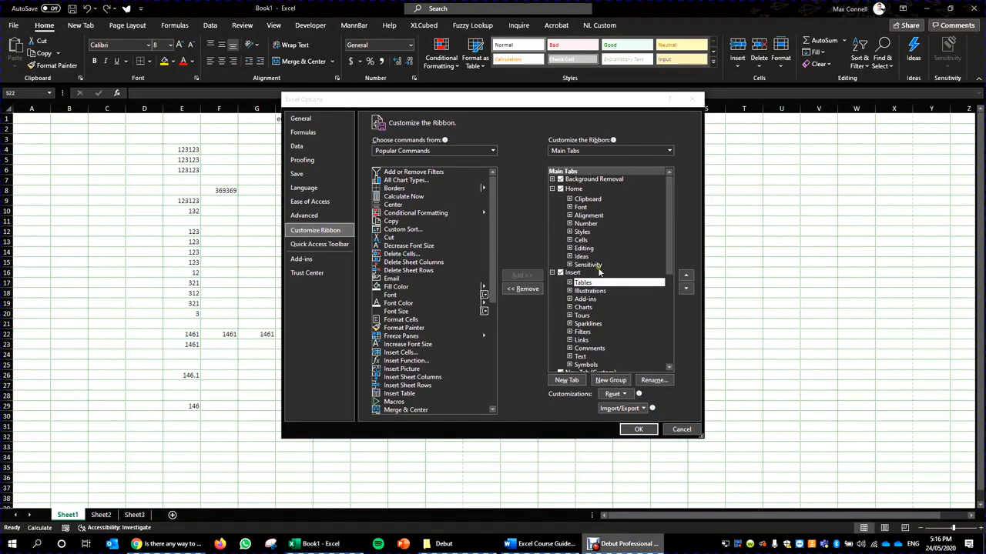
Move the Number group ahead of the Clipboard group on the Home tab and apply the customization.
{"action": "left_click", "coordinate": [588, 199]}
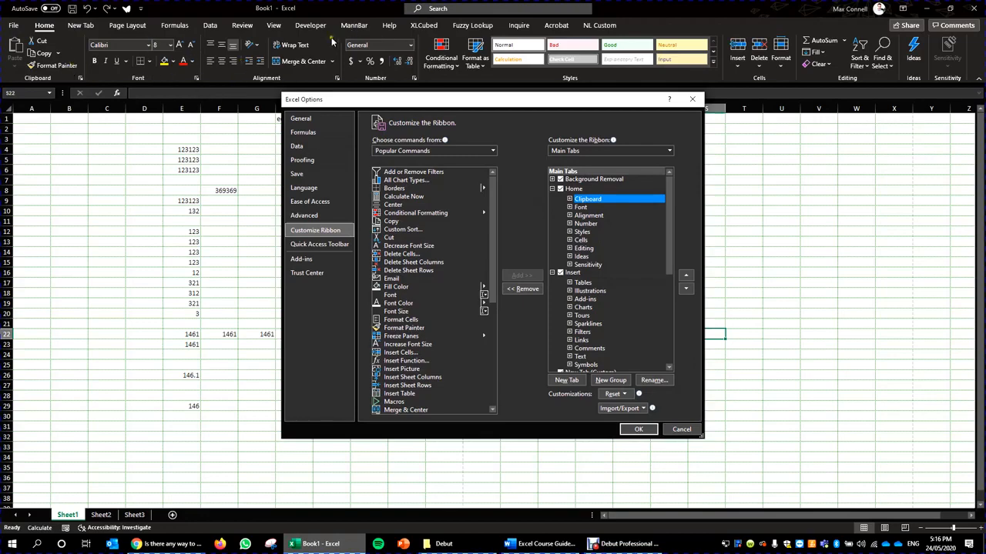
{"action": "left_click_drag", "start_coordinate": [592, 224], "coordinate": [614, 199]}
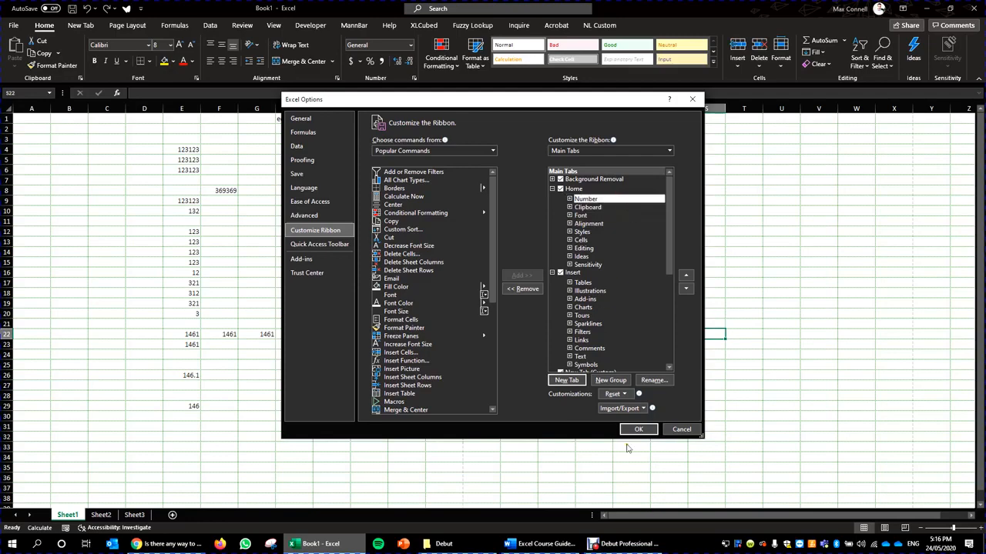
{"action": "left_click", "coordinate": [639, 429]}
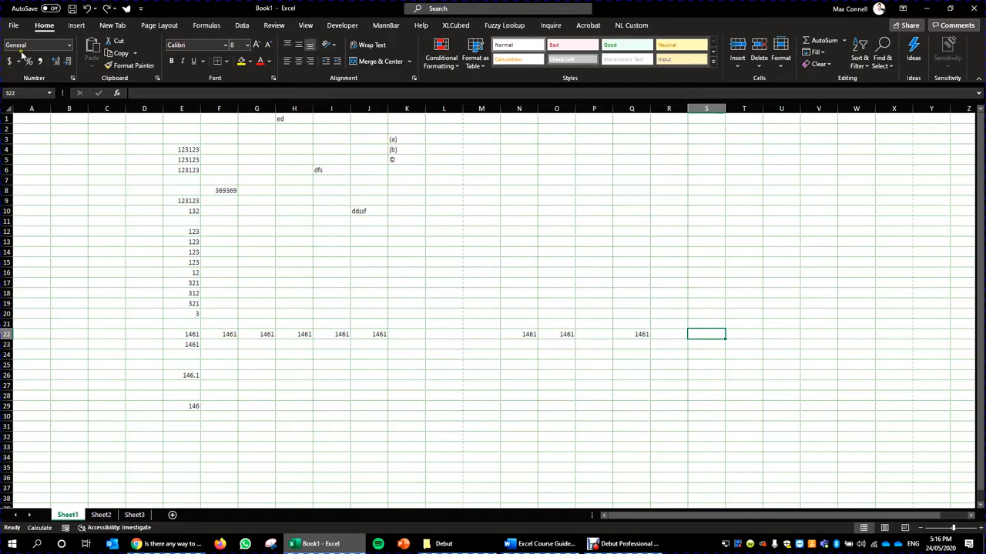
{"action": "left_click", "coordinate": [142, 143]}
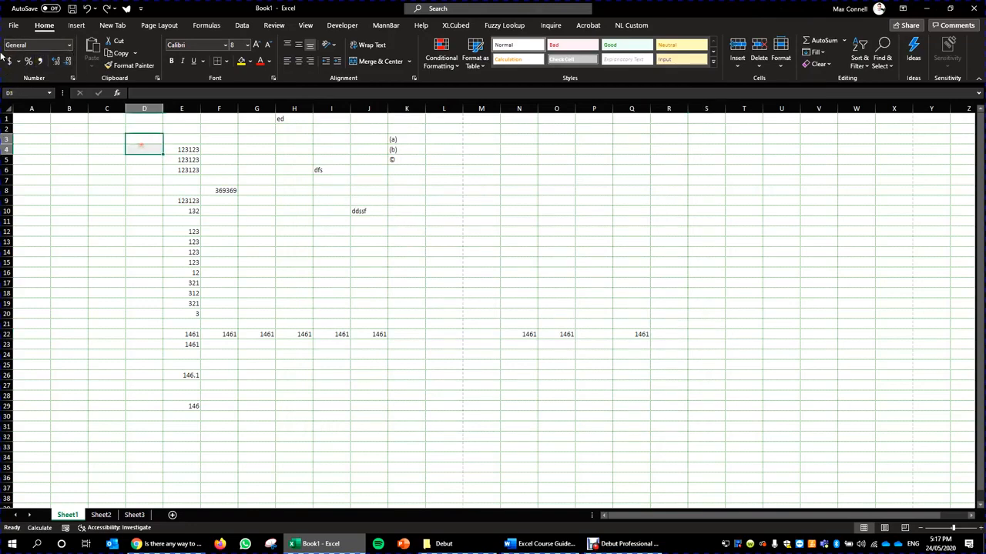
{"action": "left_click", "coordinate": [253, 344]}
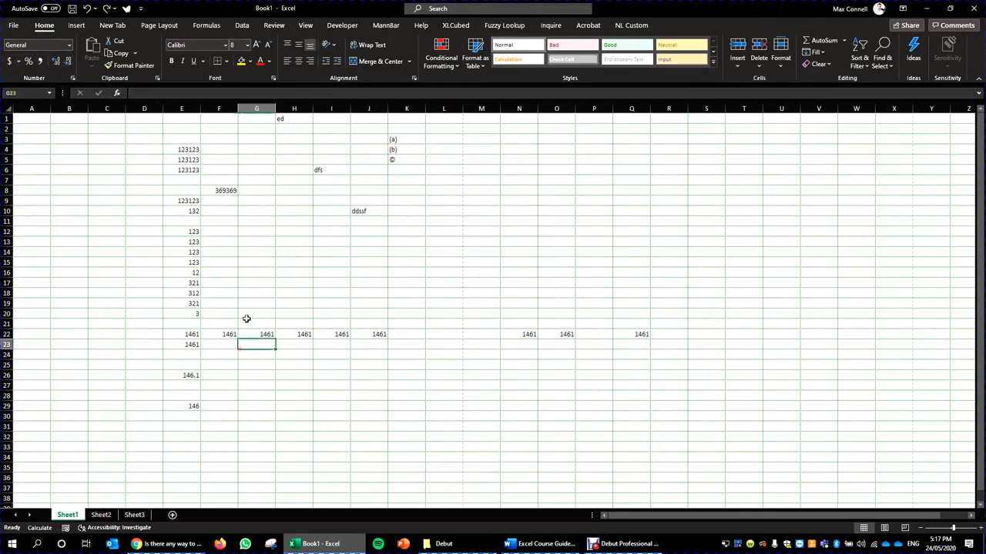
Reopen the ribbon customization settings and keep Main Tabs as the set of tabs to customize.
{"action": "left_click", "coordinate": [14, 26]}
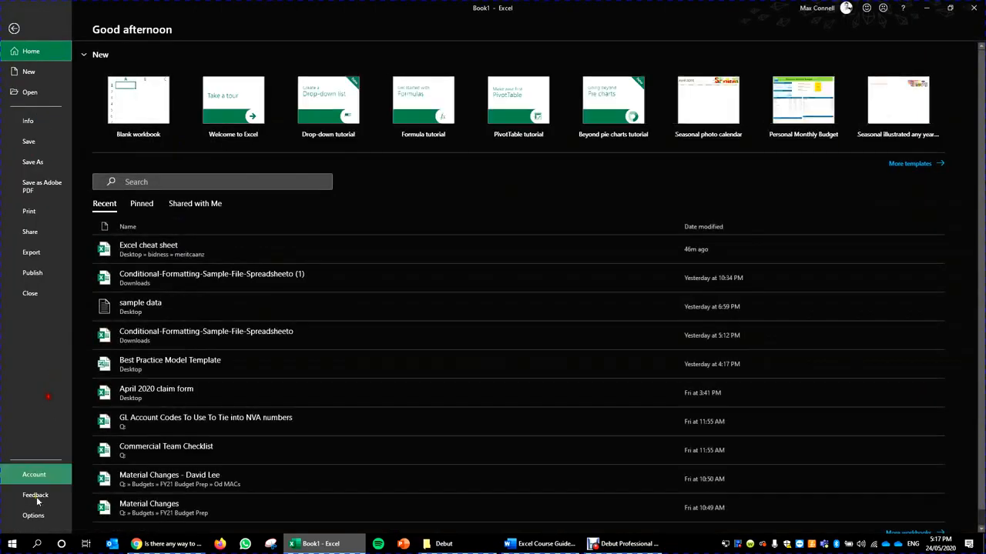
{"action": "left_click", "coordinate": [30, 520]}
{"action": "left_click", "coordinate": [315, 230]}
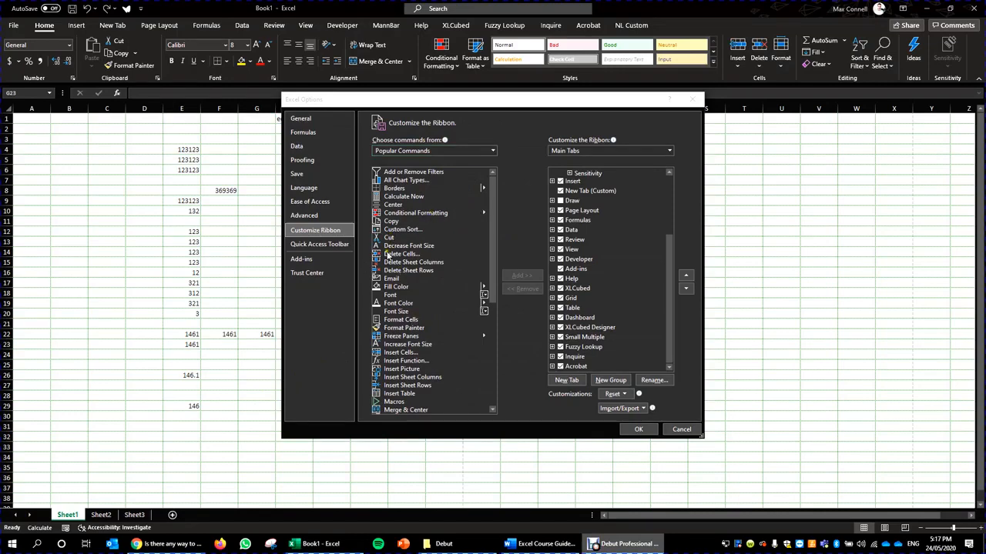
{"action": "left_click", "coordinate": [392, 221]}
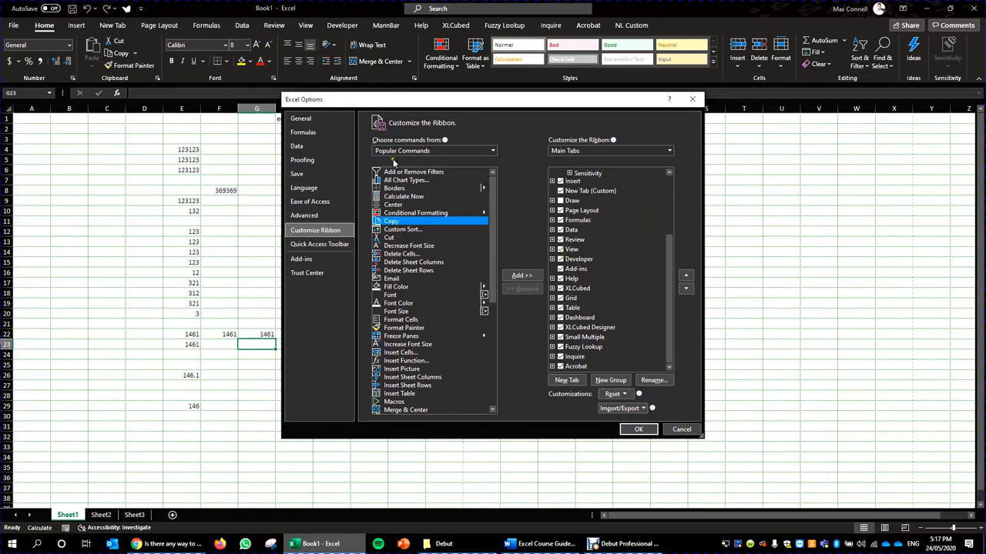
{"action": "left_click", "coordinate": [620, 151]}
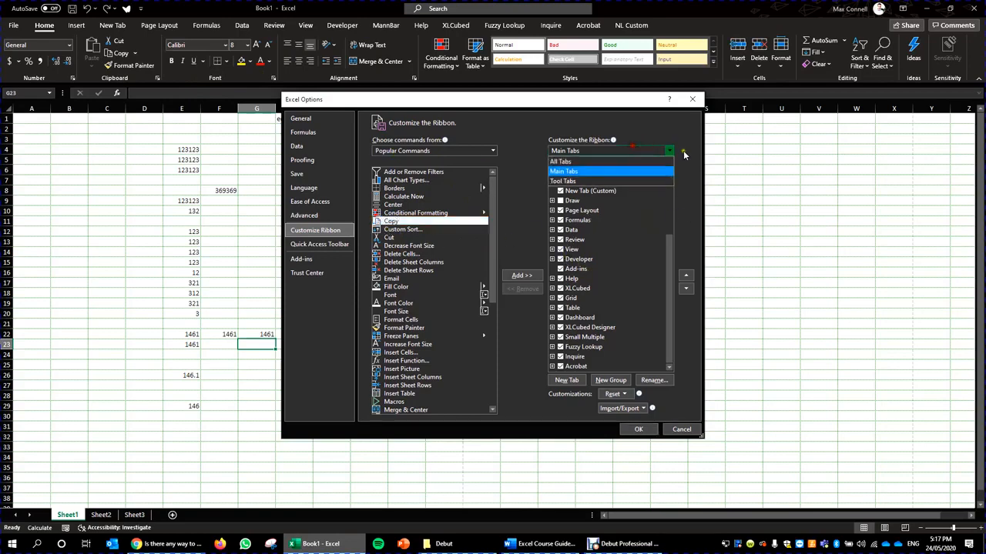
{"action": "left_click", "coordinate": [608, 159]}
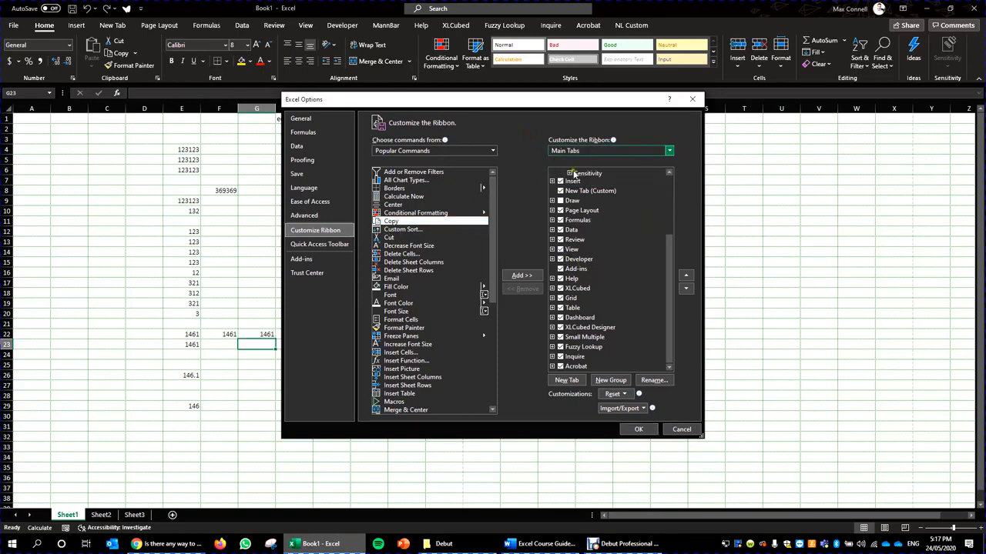
{"action": "scroll", "coordinate": [603, 237], "scroll_direction": "up", "scroll_amount": 4}
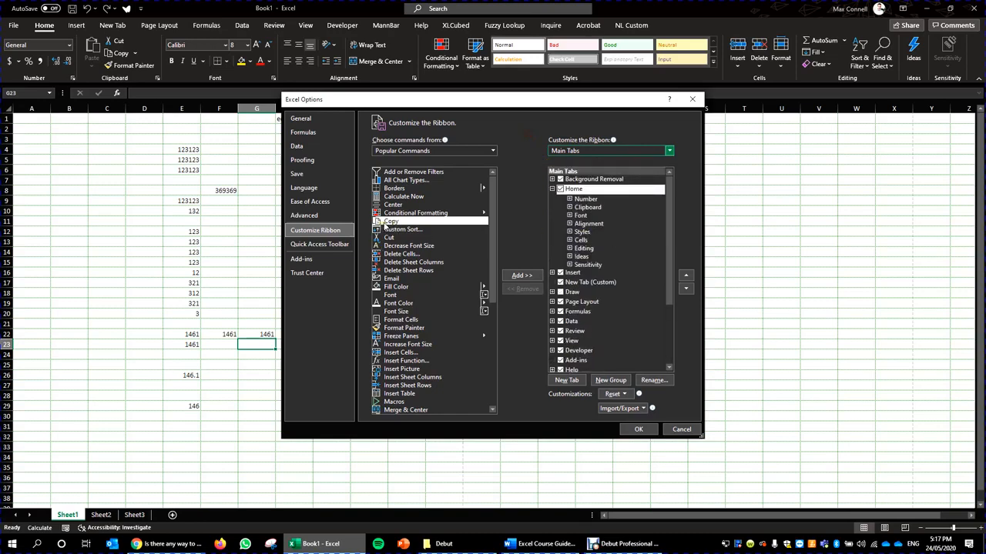
Try to add the Freeze Panes command from Popular Commands to the Home tab.
{"action": "scroll", "coordinate": [431, 277], "scroll_direction": "down", "scroll_amount": 4}
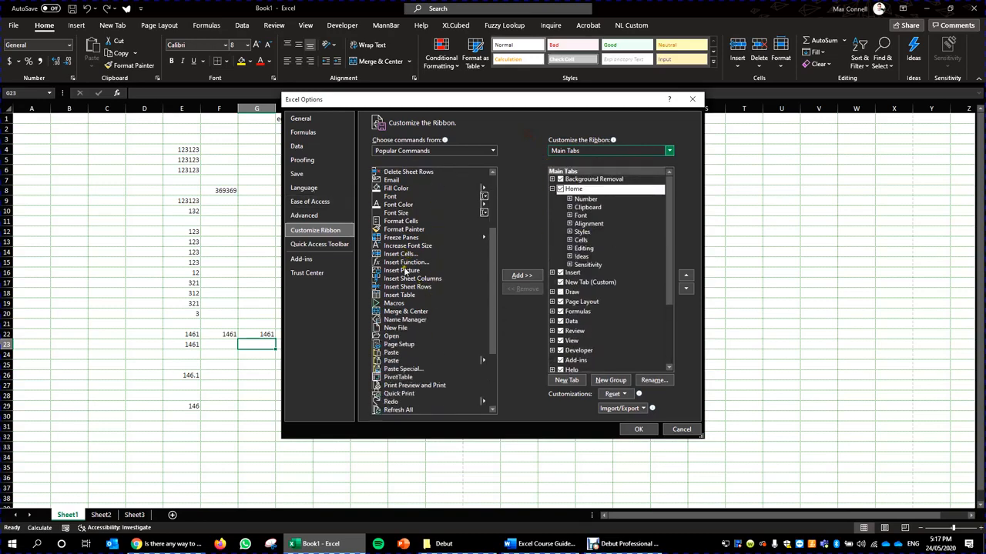
{"action": "left_click", "coordinate": [411, 271]}
{"action": "left_click", "coordinate": [408, 238]}
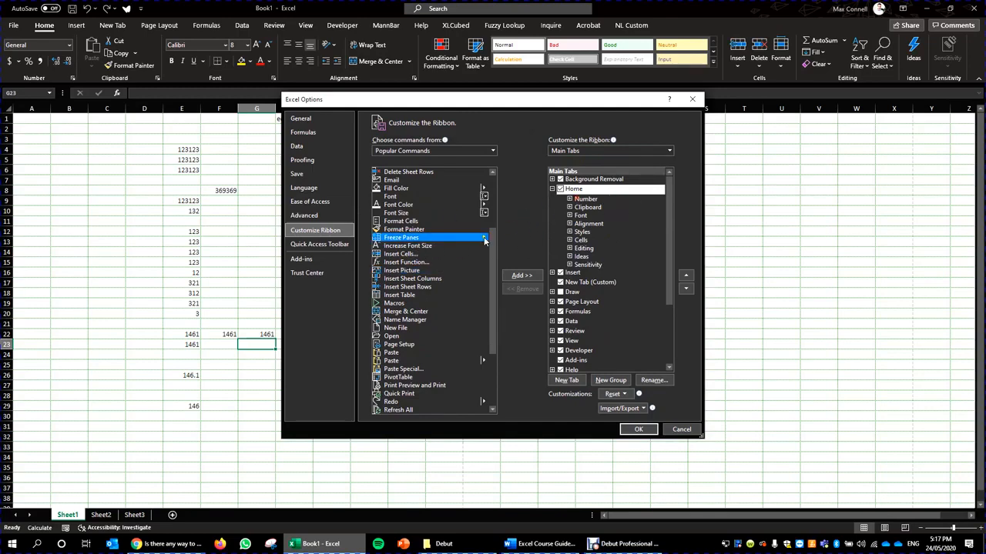
{"action": "left_click", "coordinate": [526, 277]}
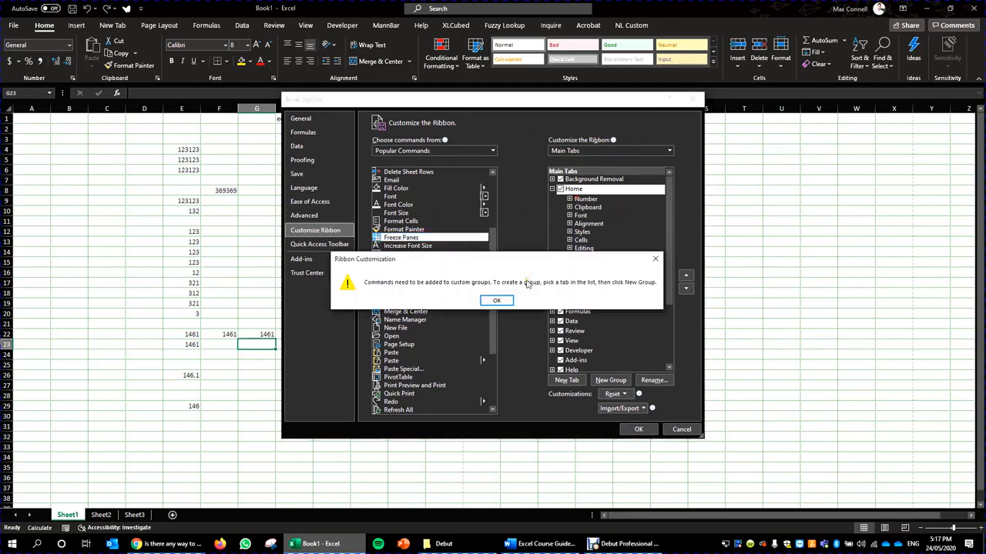
{"action": "left_click", "coordinate": [496, 301]}
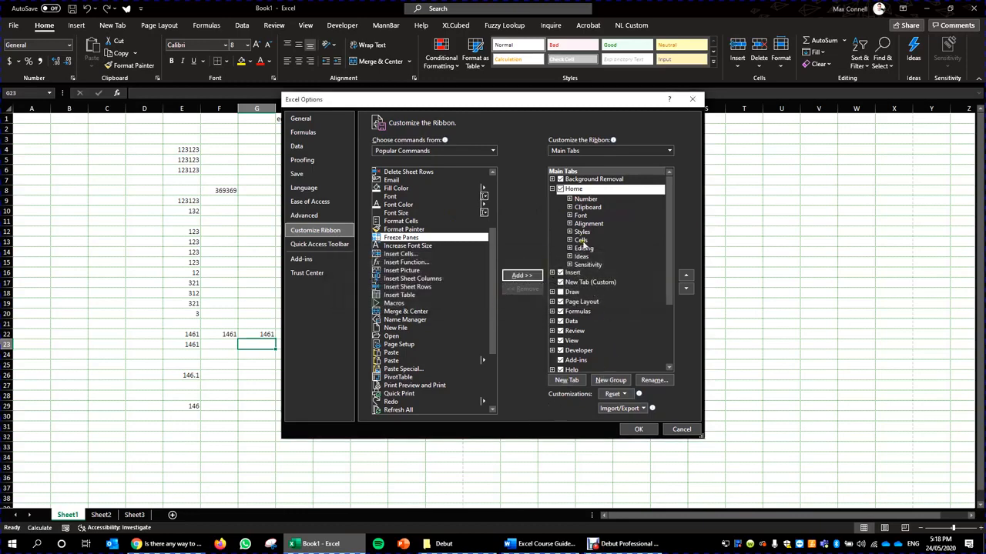
Switch the source command list to Commands Not in the Ribbon and browse its entries.
{"action": "left_click", "coordinate": [489, 151]}
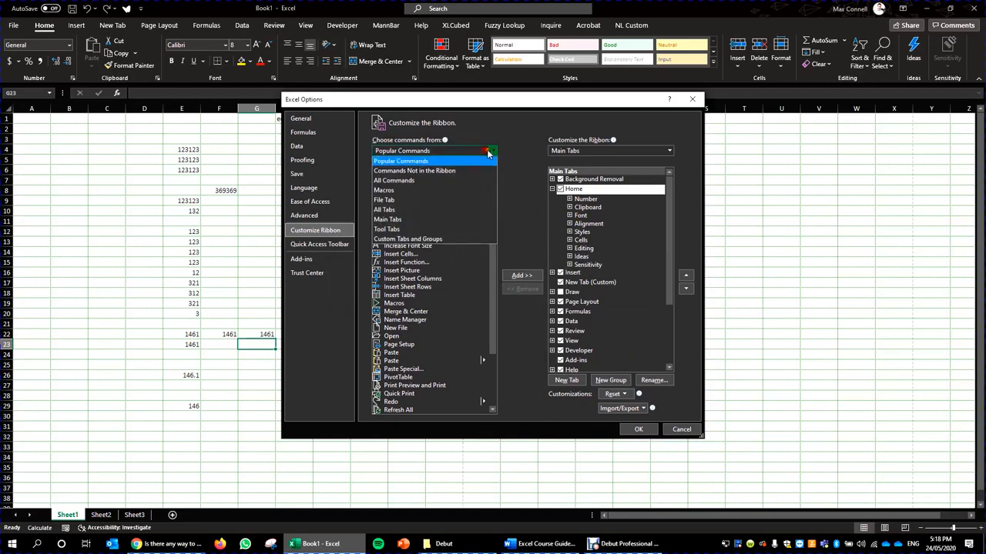
{"action": "left_click", "coordinate": [425, 172]}
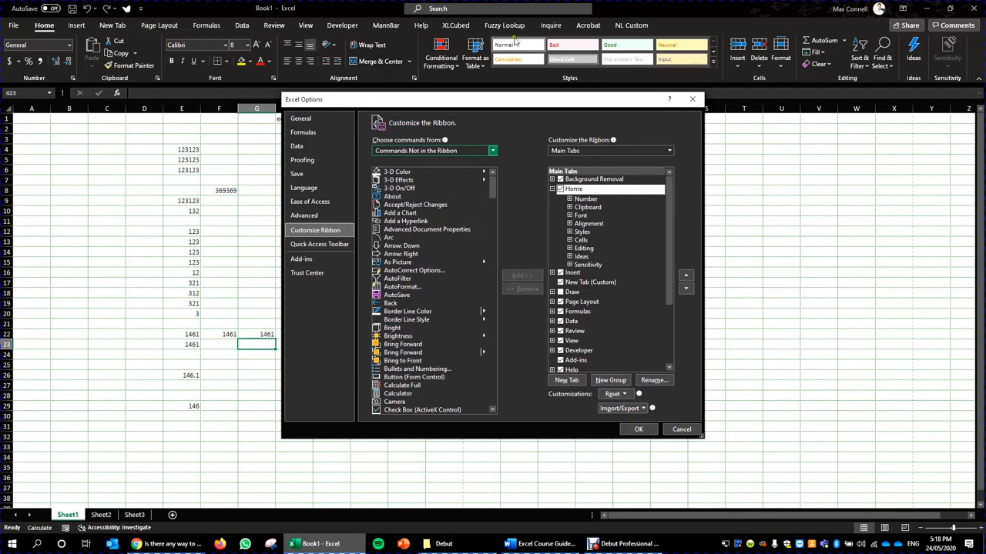
{"action": "scroll", "coordinate": [433, 199], "scroll_direction": "down", "scroll_amount": 2}
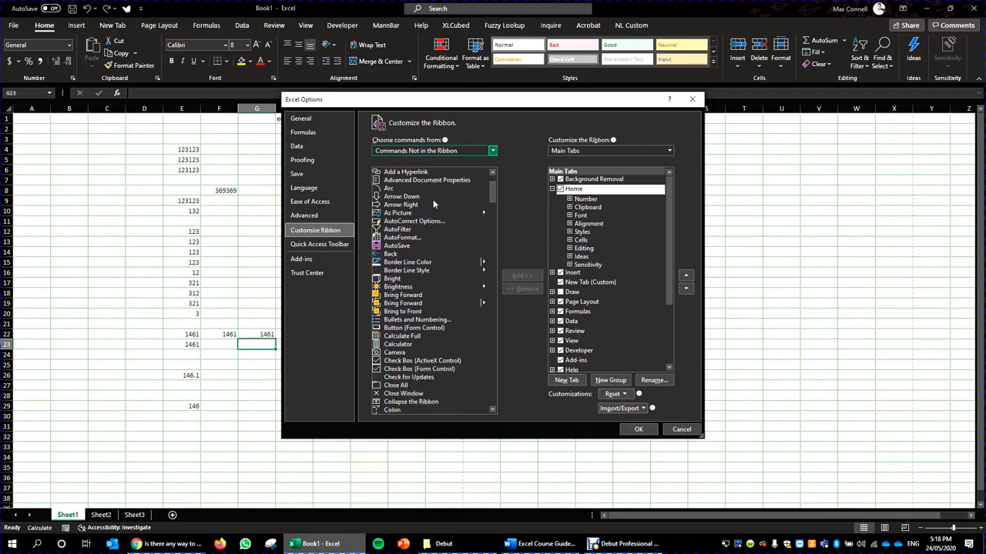
{"action": "scroll", "coordinate": [432, 199], "scroll_direction": "up", "scroll_amount": 2}
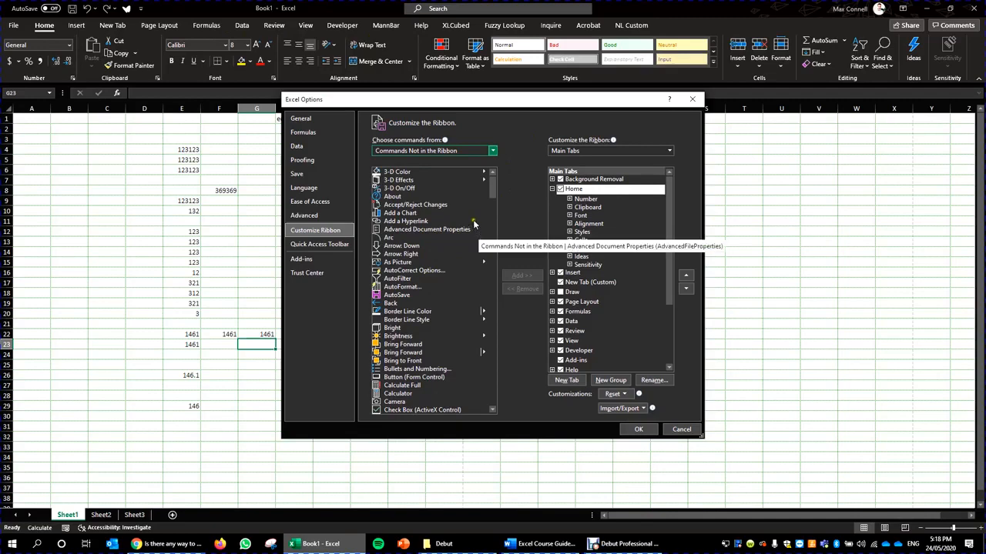
{"action": "scroll", "coordinate": [416, 218], "scroll_direction": "down", "scroll_amount": 10}
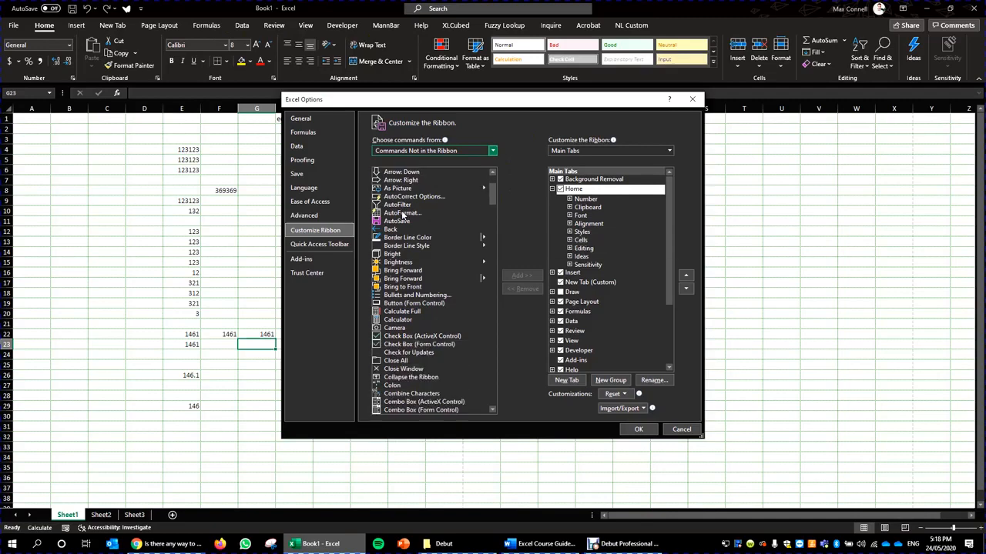
Try to add the Paste Values and Source Formatting command to the Home tab's Clipboard group.
{"action": "scroll", "coordinate": [422, 243], "scroll_direction": "down", "scroll_amount": 7}
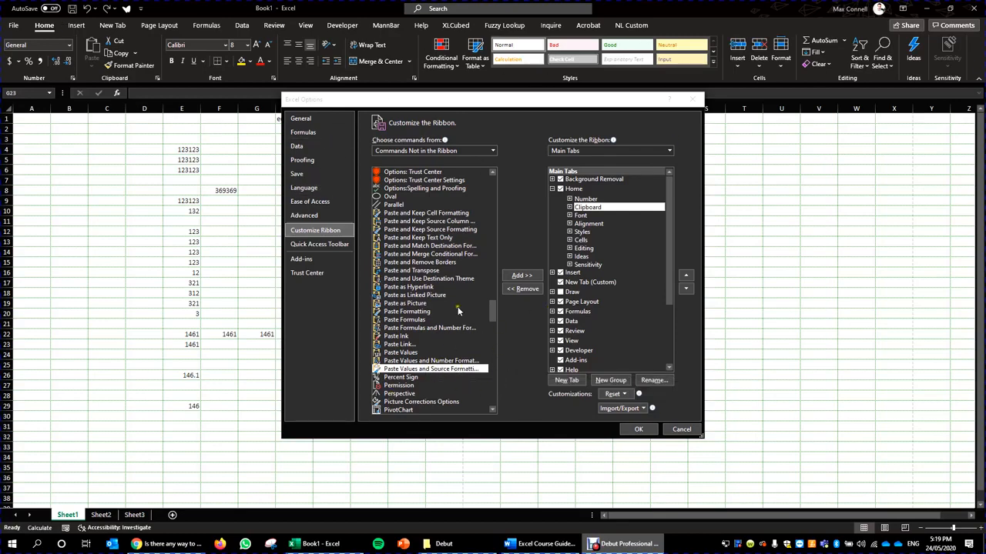
{"action": "left_click", "coordinate": [415, 369]}
{"action": "left_click", "coordinate": [527, 282]}
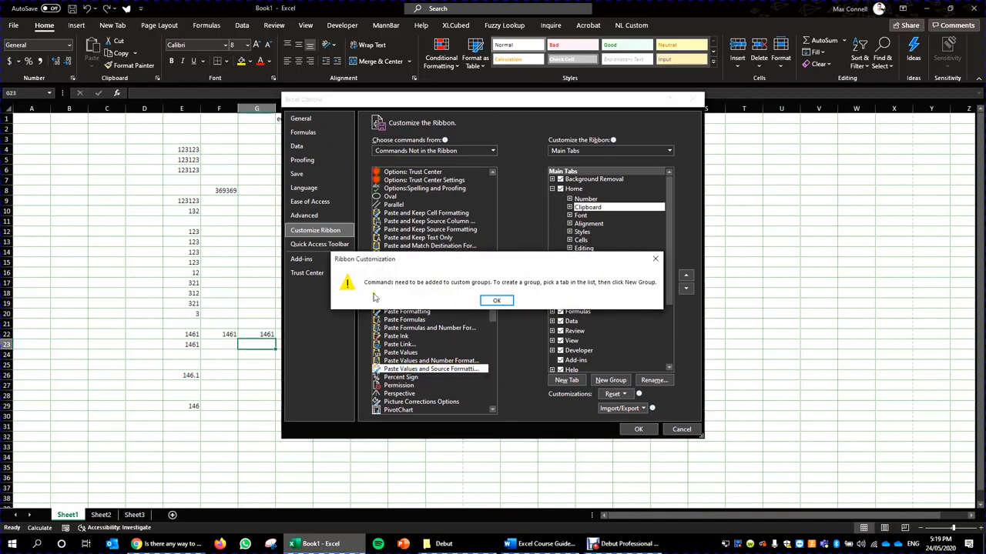
{"action": "left_click", "coordinate": [495, 301]}
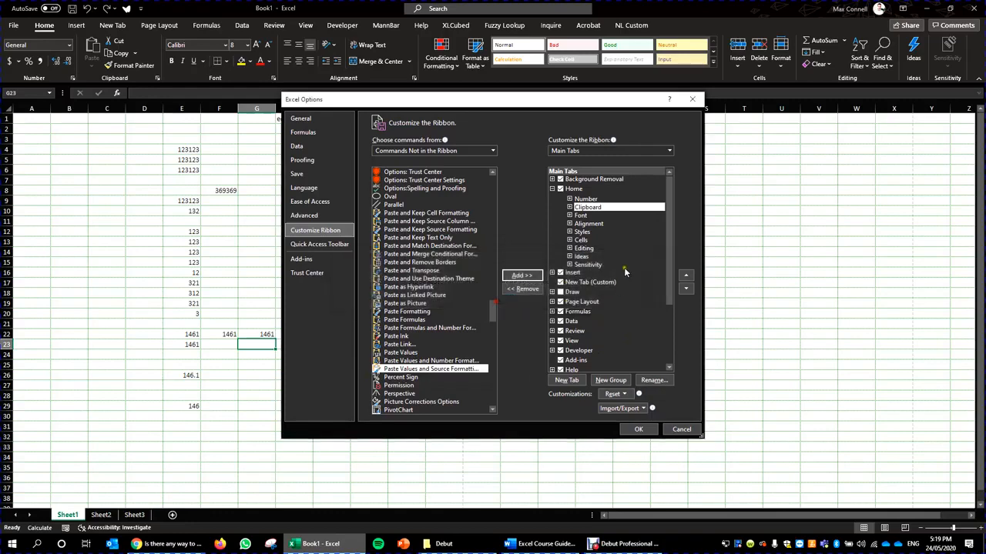
Create a custom group ahead of Number in the Home tab and add Paste Values and Source Formatting to it.
{"action": "left_click", "coordinate": [569, 198]}
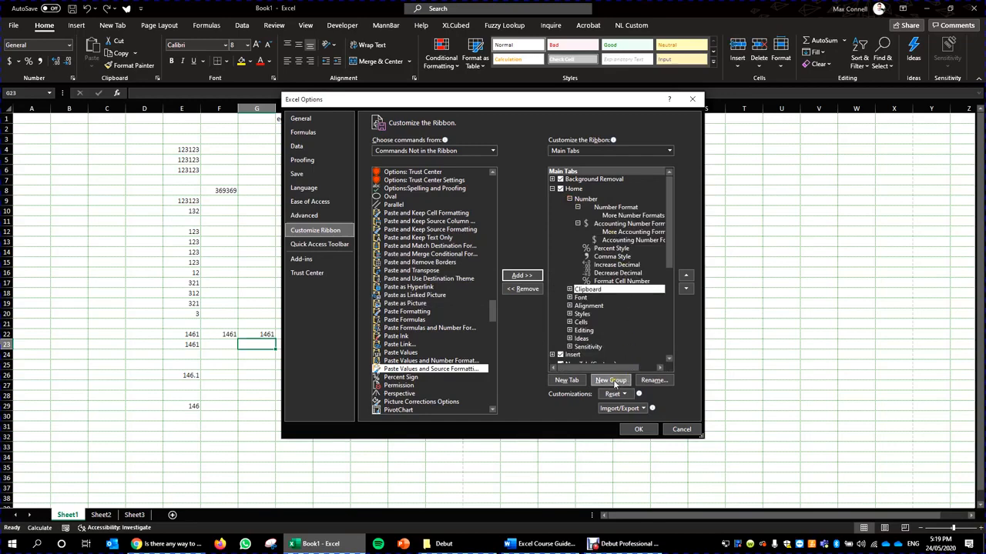
{"action": "left_click", "coordinate": [615, 208]}
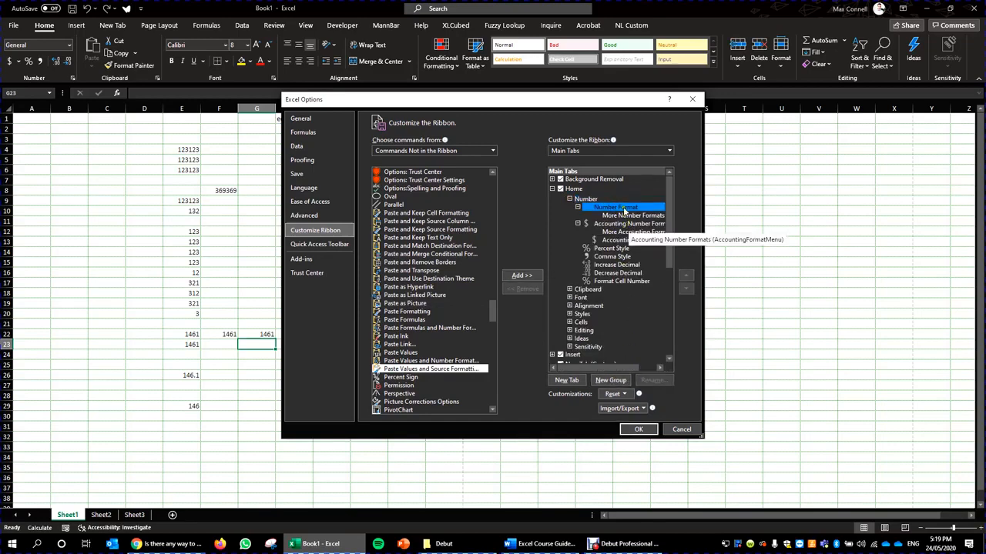
{"action": "left_click", "coordinate": [611, 380]}
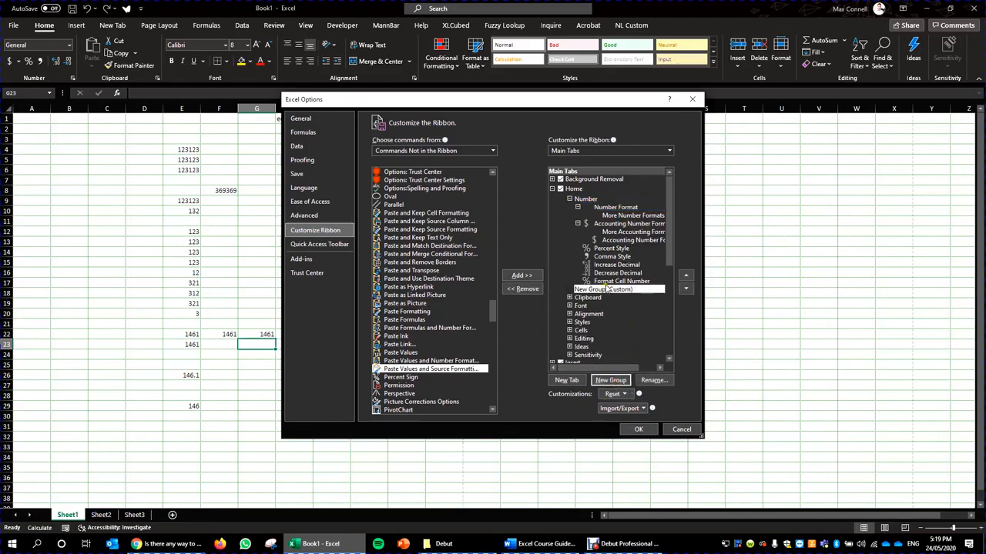
{"action": "left_click_drag", "start_coordinate": [608, 289], "coordinate": [607, 225]}
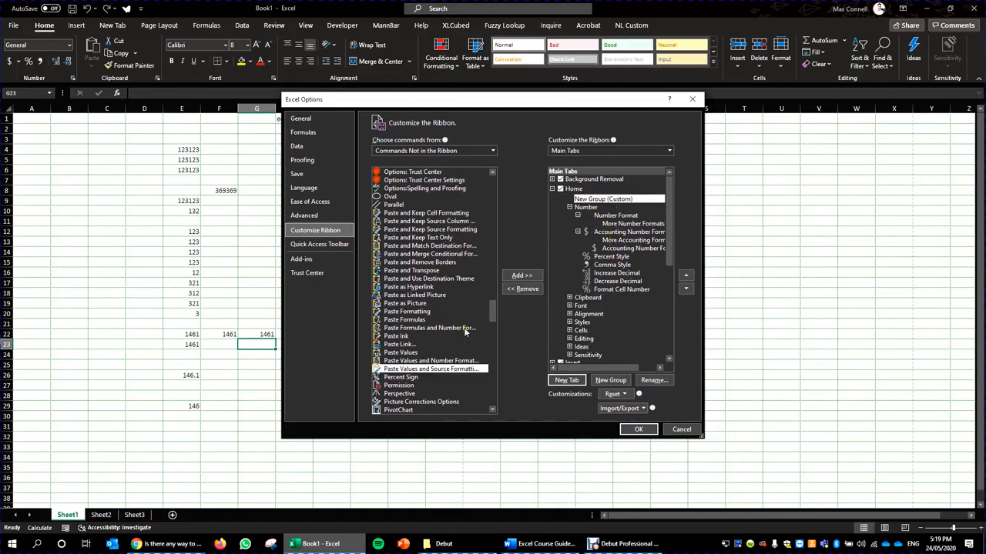
{"action": "left_click", "coordinate": [522, 275]}
Rename the new custom group to Common and choose a symbol for it.
{"action": "left_click", "coordinate": [616, 199]}
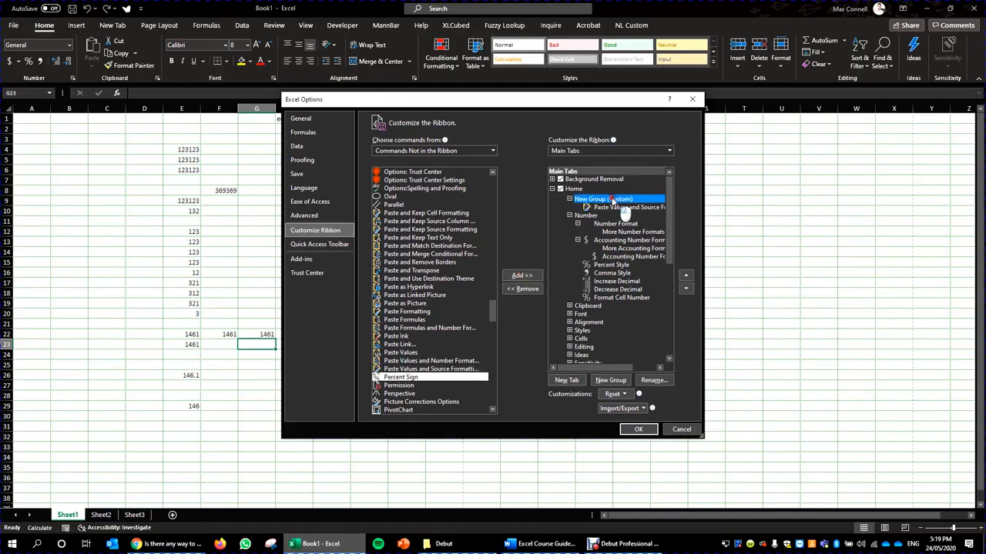
{"action": "right_click", "coordinate": [615, 199]}
{"action": "left_click", "coordinate": [648, 239]}
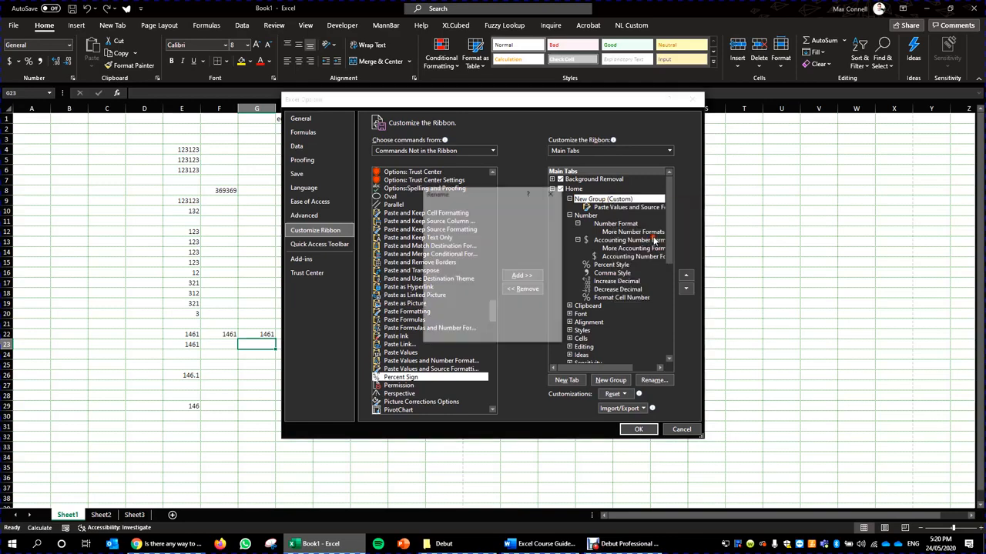
{"action": "type", "text": "D"}
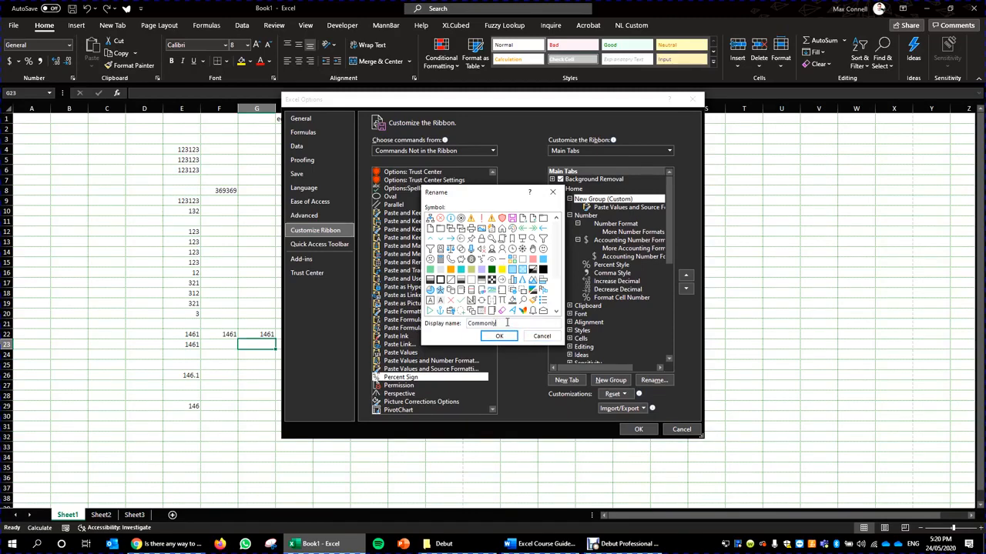
{"action": "scroll", "coordinate": [553, 230], "scroll_direction": "down", "scroll_amount": 3}
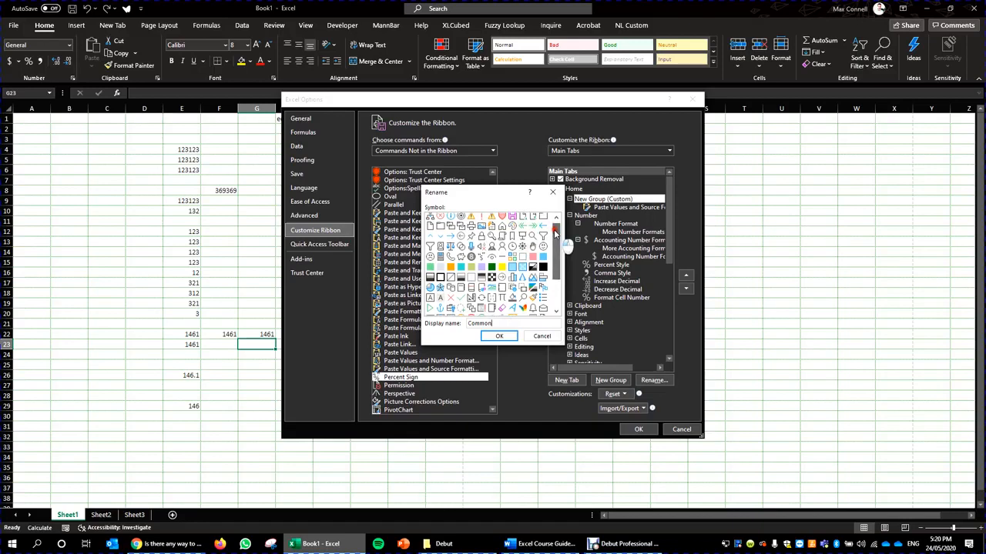
{"action": "scroll", "coordinate": [551, 262], "scroll_direction": "down", "scroll_amount": 1}
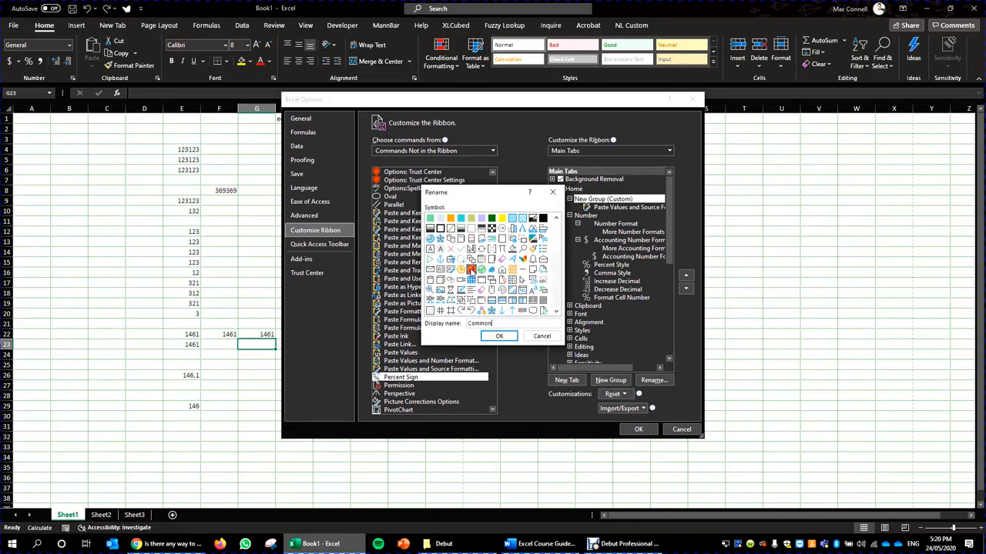
{"action": "left_click", "coordinate": [507, 339]}
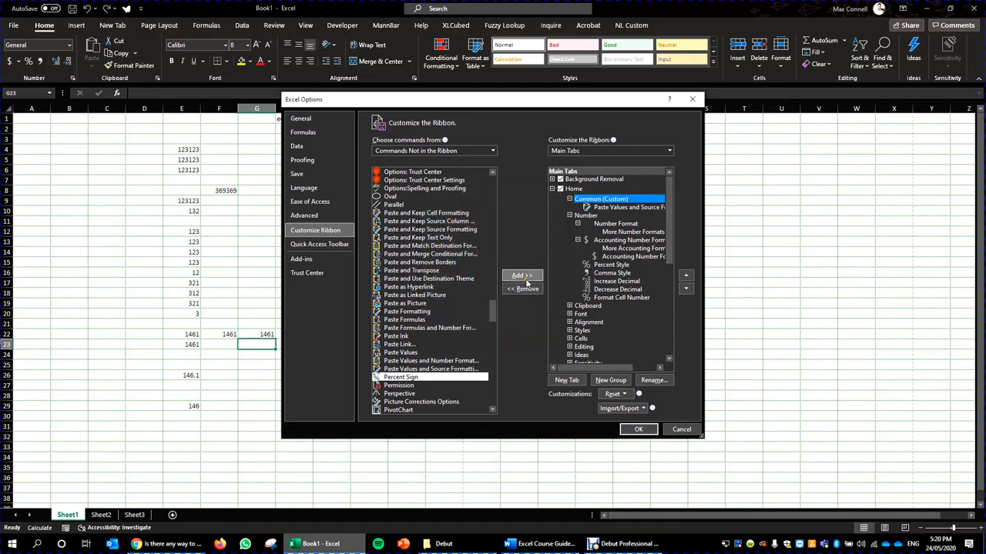
Add the Send Backward command from Commands Not in the Ribbon to the Common group.
{"action": "left_click", "coordinate": [419, 304]}
{"action": "scroll", "coordinate": [420, 305], "scroll_direction": "down", "scroll_amount": 4}
{"action": "left_click", "coordinate": [402, 294]}
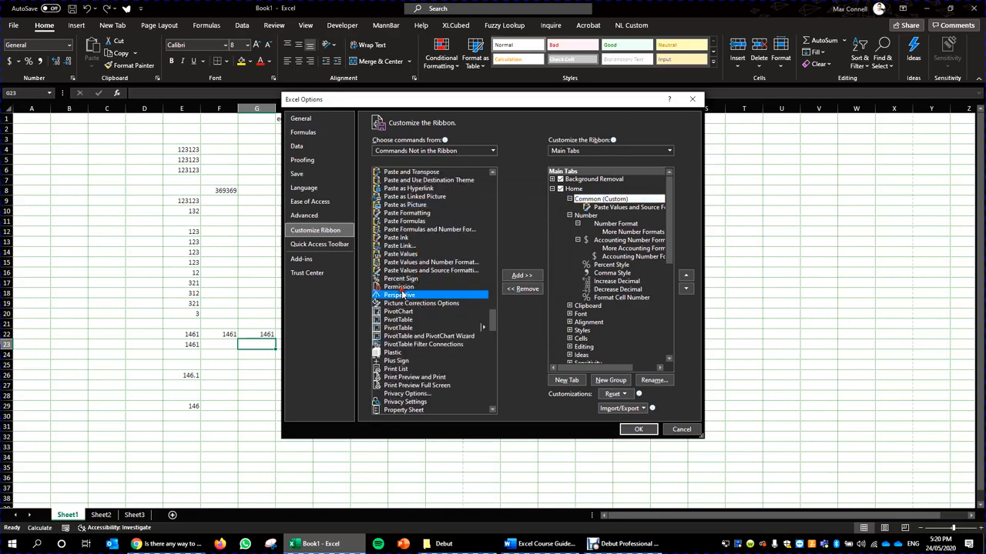
{"action": "left_click", "coordinate": [406, 285]}
{"action": "scroll", "coordinate": [409, 329], "scroll_direction": "down", "scroll_amount": 3}
{"action": "left_click", "coordinate": [422, 256]}
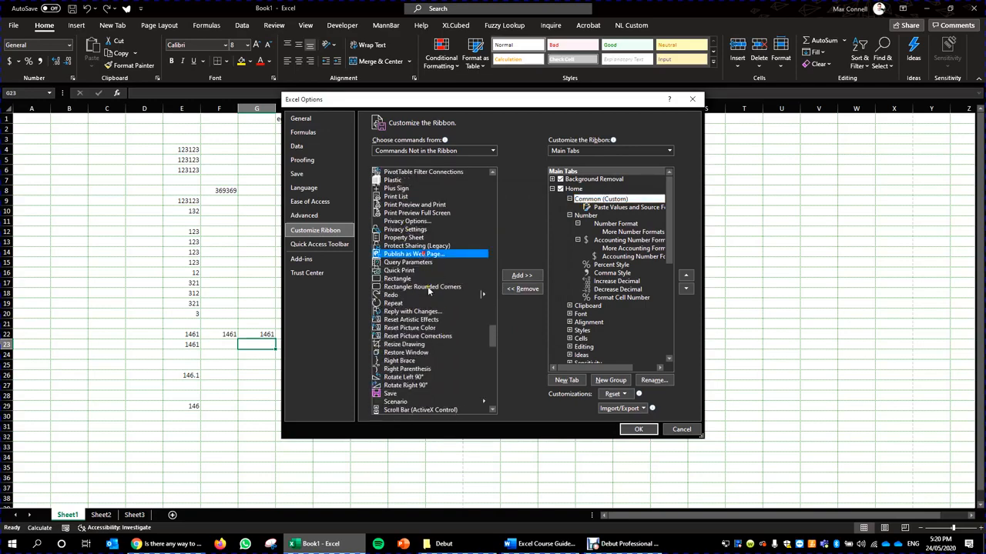
{"action": "left_click", "coordinate": [405, 380]}
{"action": "scroll", "coordinate": [402, 379], "scroll_direction": "down", "scroll_amount": 4}
{"action": "left_click", "coordinate": [425, 346]}
{"action": "scroll", "coordinate": [420, 354], "scroll_direction": "down", "scroll_amount": 1}
{"action": "scroll", "coordinate": [401, 410], "scroll_direction": "down", "scroll_amount": 3}
{"action": "left_click", "coordinate": [412, 319]}
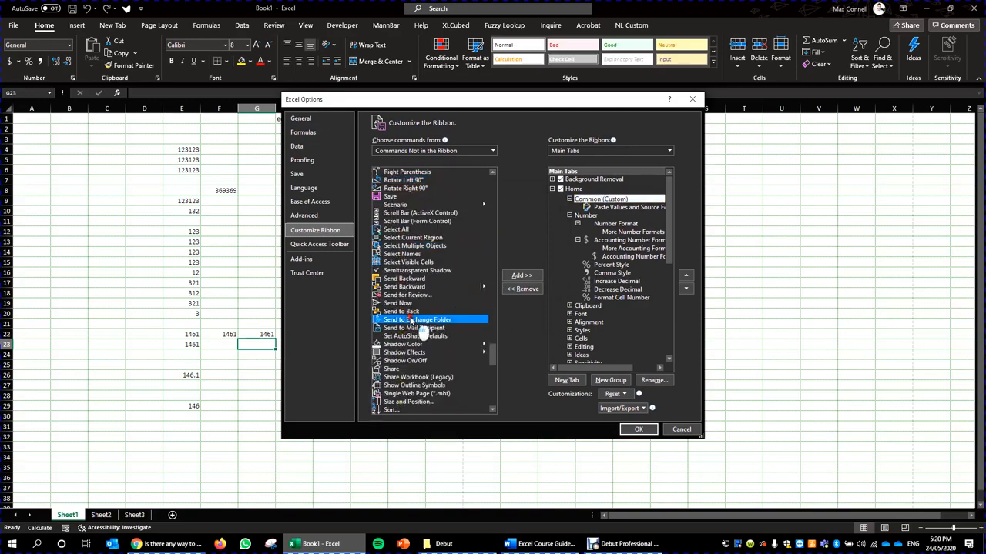
{"action": "left_click", "coordinate": [430, 287]}
{"action": "left_click", "coordinate": [517, 277]}
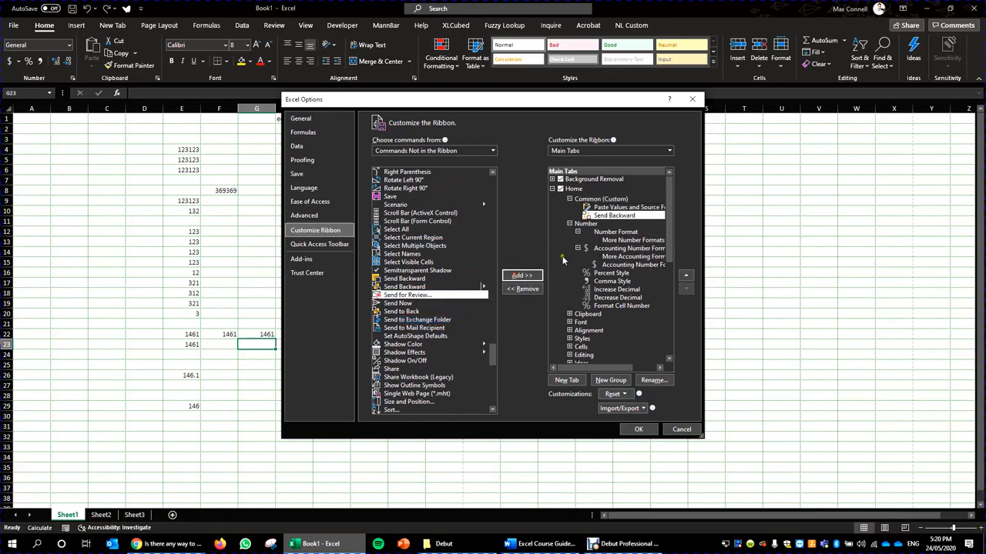
Add the Zoom In command from the end of the command list to the Common group.
{"action": "scroll", "coordinate": [395, 376], "scroll_direction": "down", "scroll_amount": 12}
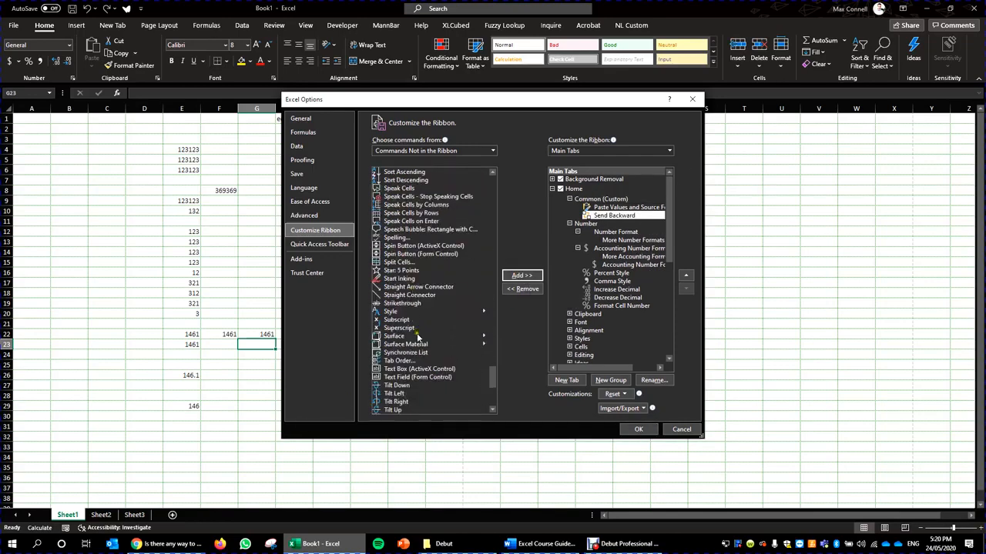
{"action": "scroll", "coordinate": [418, 335], "scroll_direction": "down", "scroll_amount": 4}
{"action": "left_click", "coordinate": [492, 401]}
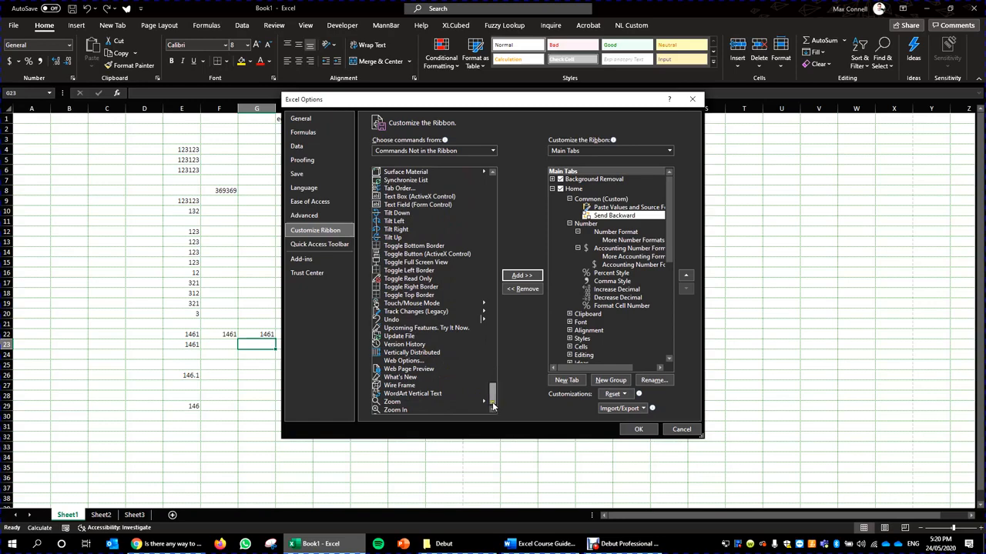
{"action": "left_click_drag", "start_coordinate": [492, 401], "coordinate": [492, 415]}
{"action": "left_click", "coordinate": [413, 410]}
{"action": "left_click", "coordinate": [414, 402]}
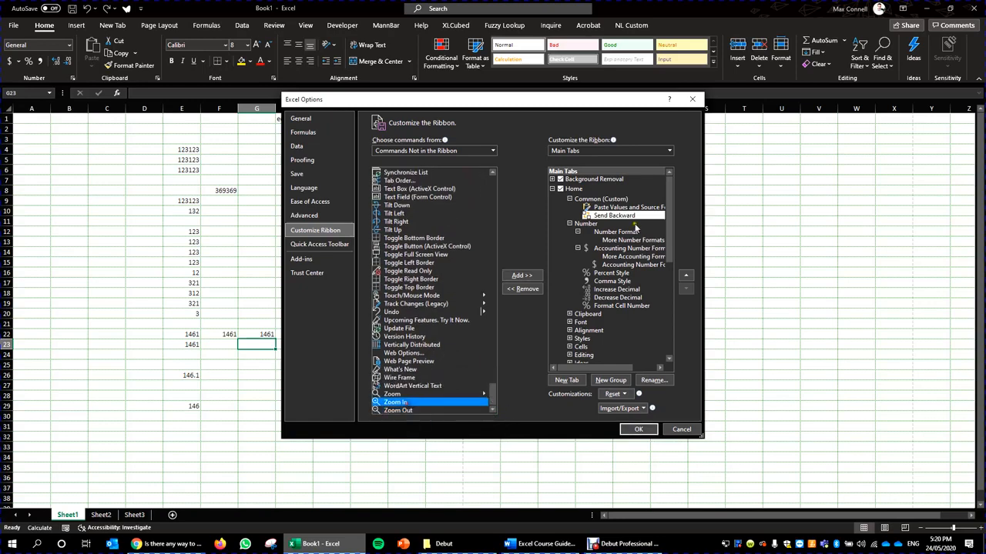
{"action": "left_click", "coordinate": [522, 276]}
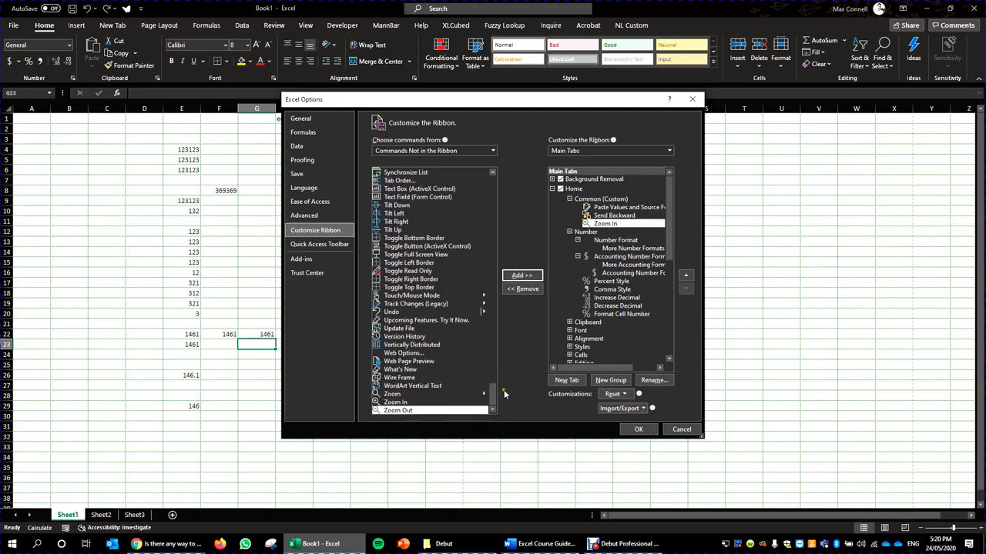
Browse the Macros and Tool Tabs command sources and apply the ribbon customizations.
{"action": "left_click_drag", "start_coordinate": [493, 393], "coordinate": [491, 179]}
{"action": "left_click", "coordinate": [492, 152]}
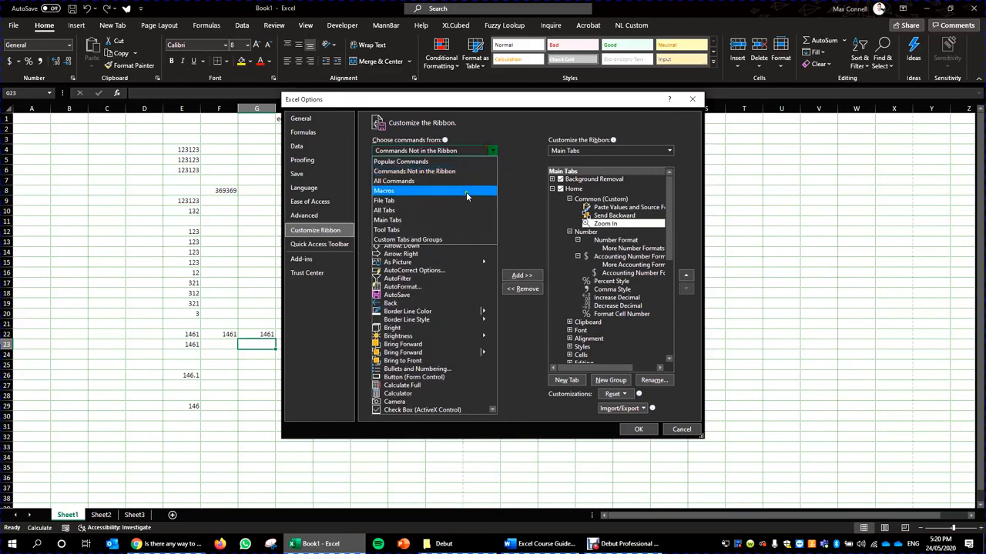
{"action": "left_click", "coordinate": [466, 191]}
{"action": "scroll", "coordinate": [440, 193], "scroll_direction": "down", "scroll_amount": 5}
{"action": "left_click", "coordinate": [492, 151]}
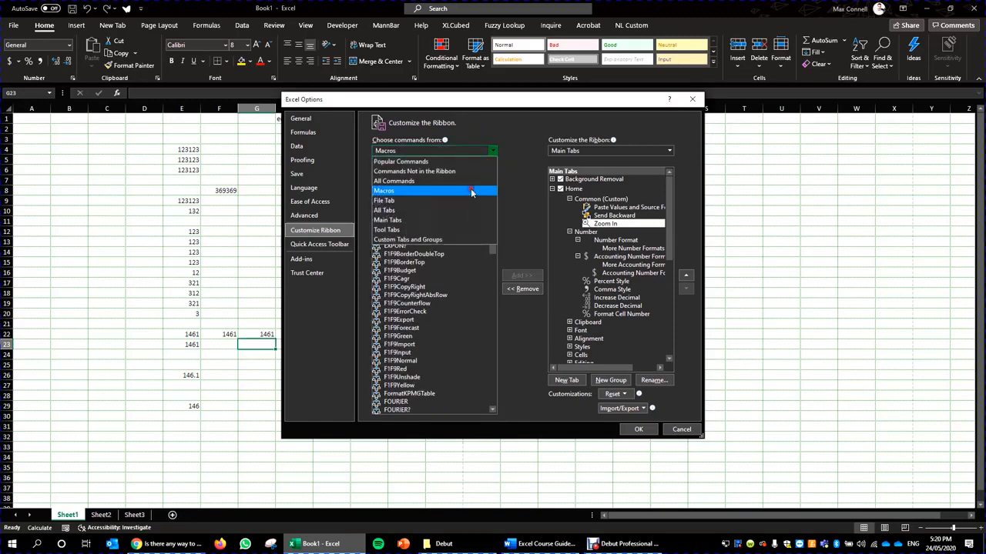
{"action": "left_click", "coordinate": [421, 230]}
{"action": "scroll", "coordinate": [482, 240], "scroll_direction": "down", "scroll_amount": 1}
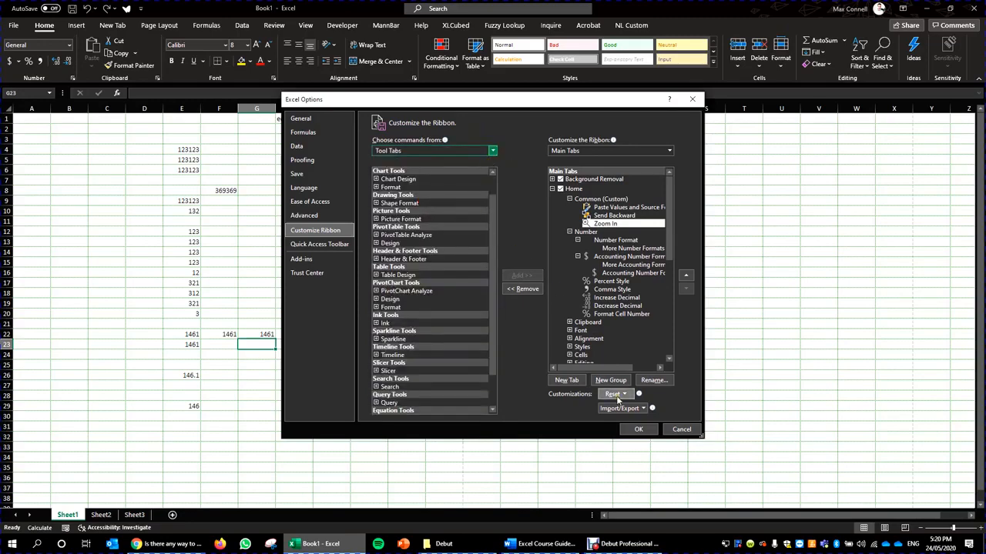
{"action": "left_click", "coordinate": [638, 429]}
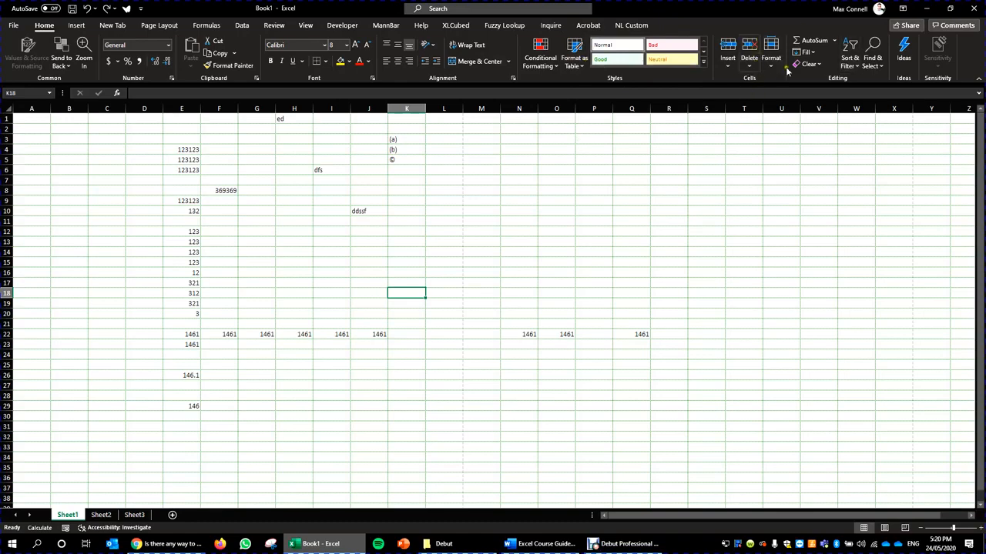
Review the Home tab's Delete options for cells and the context options for row 18 without choosing any.
{"action": "left_click", "coordinate": [747, 62]}
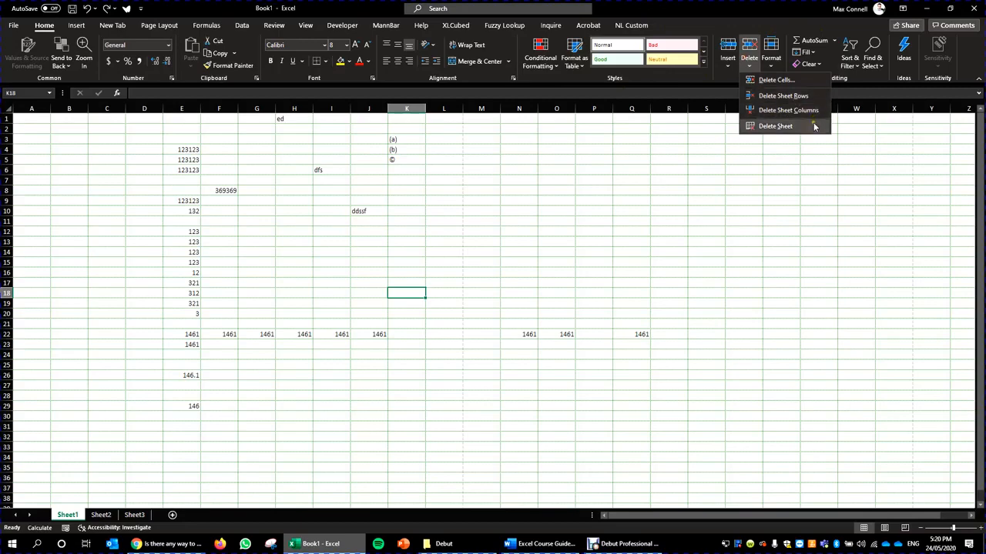
{"action": "left_click", "coordinate": [445, 201]}
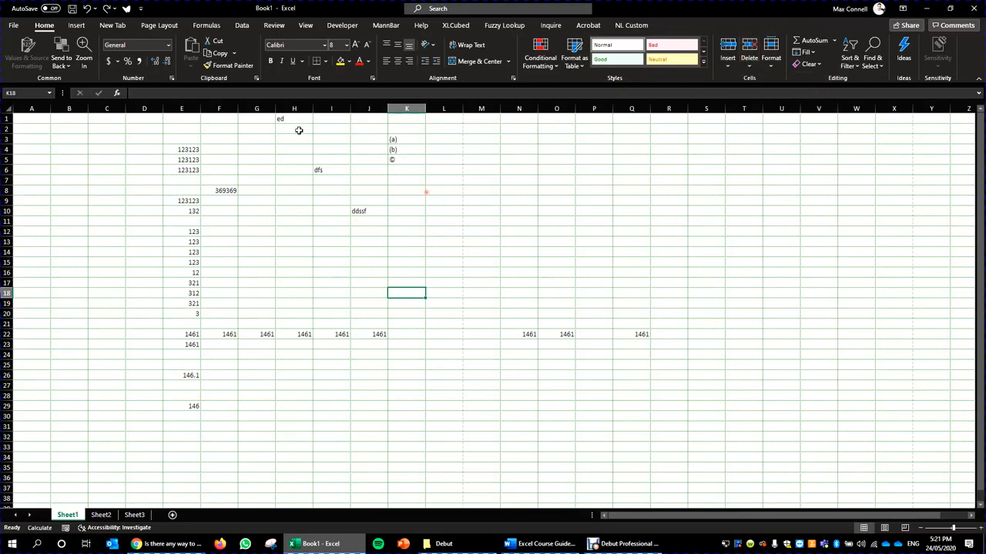
{"action": "right_click", "coordinate": [6, 293]}
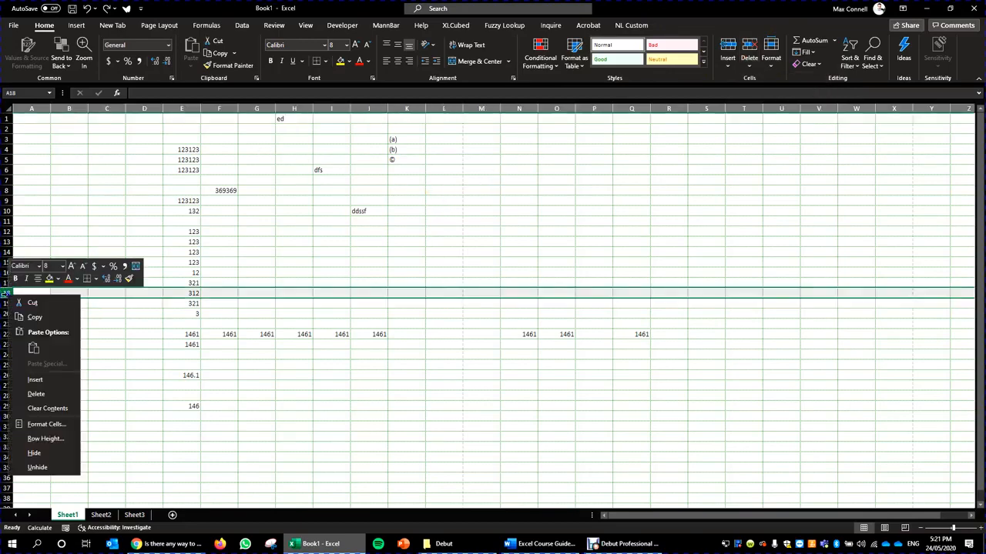
{"action": "left_click", "coordinate": [227, 220]}
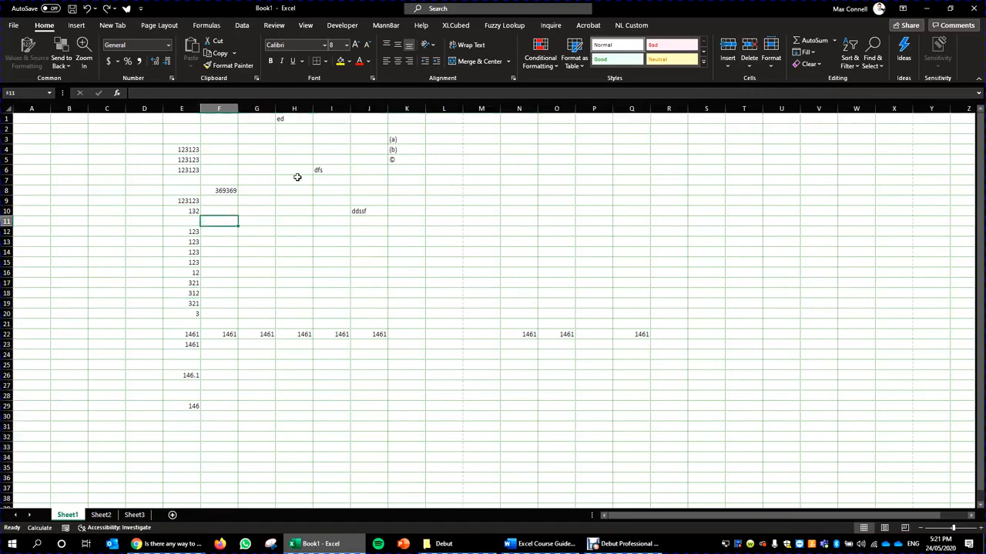
Insert a blank column before column J.
{"action": "left_click", "coordinate": [360, 109]}
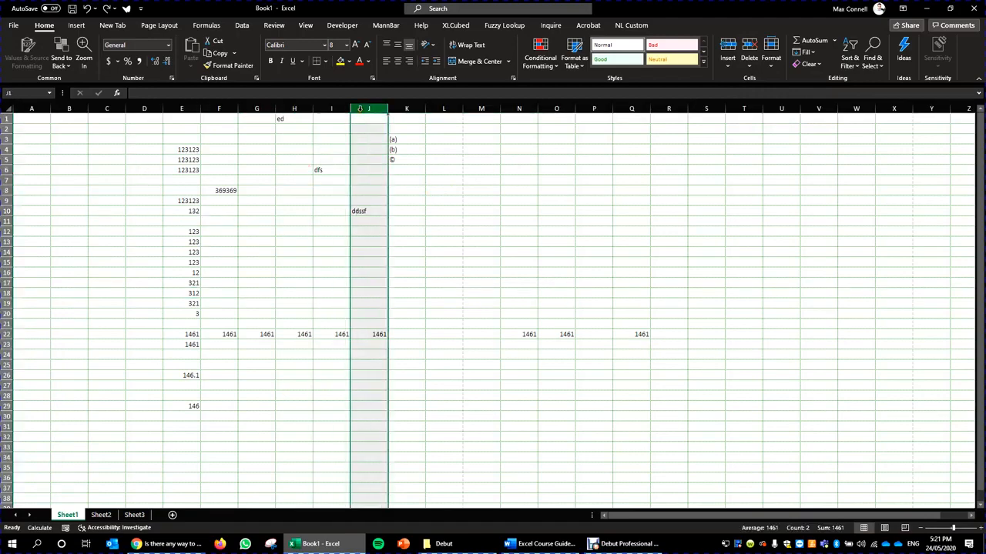
{"action": "key", "text": "ctrl+shift+equal"}
{"action": "left_click", "coordinate": [385, 149]}
{"action": "left_click", "coordinate": [279, 129]}
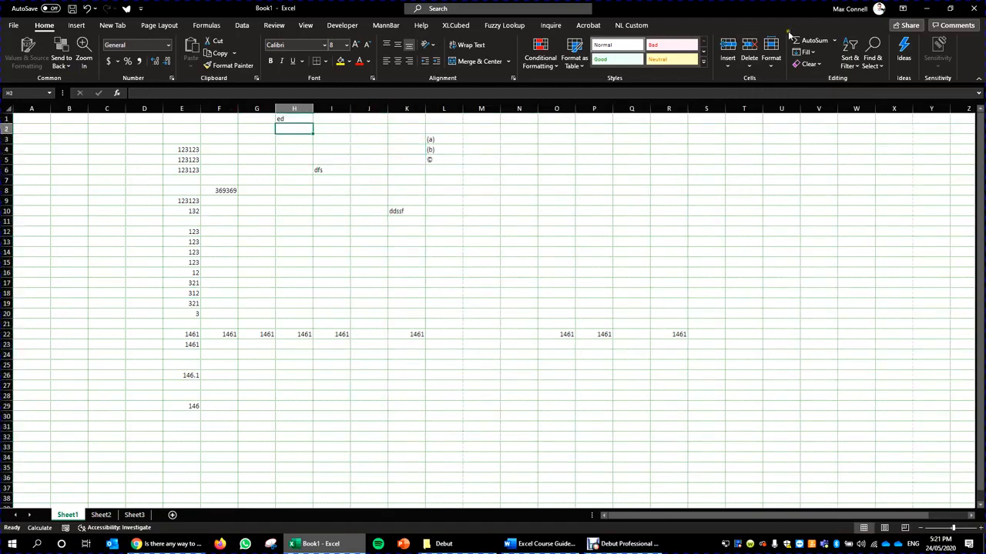
Reopen the ribbon customization settings and remove the Styles group from the Home tab.
{"action": "left_click", "coordinate": [14, 26]}
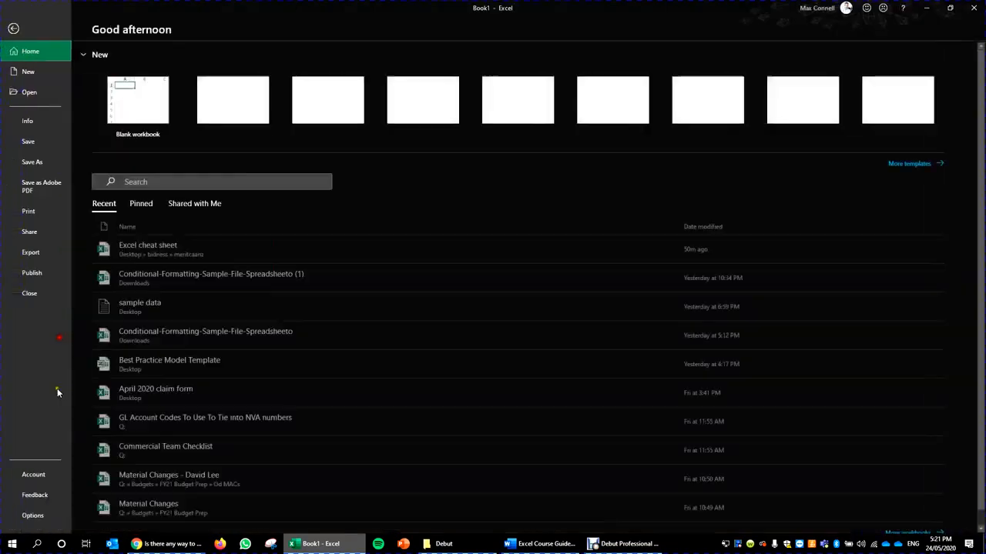
{"action": "left_click", "coordinate": [54, 515]}
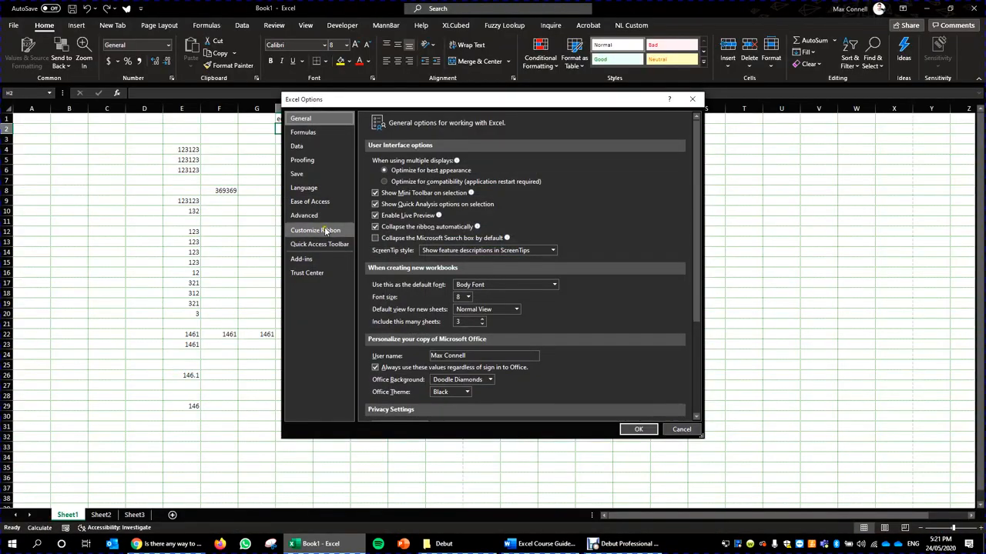
{"action": "left_click", "coordinate": [326, 231]}
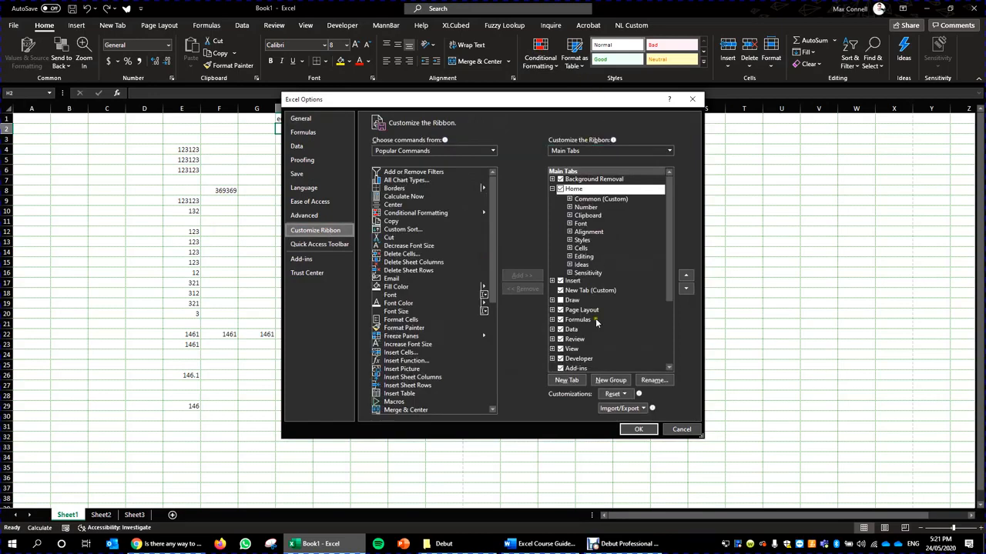
{"action": "left_click", "coordinate": [583, 240]}
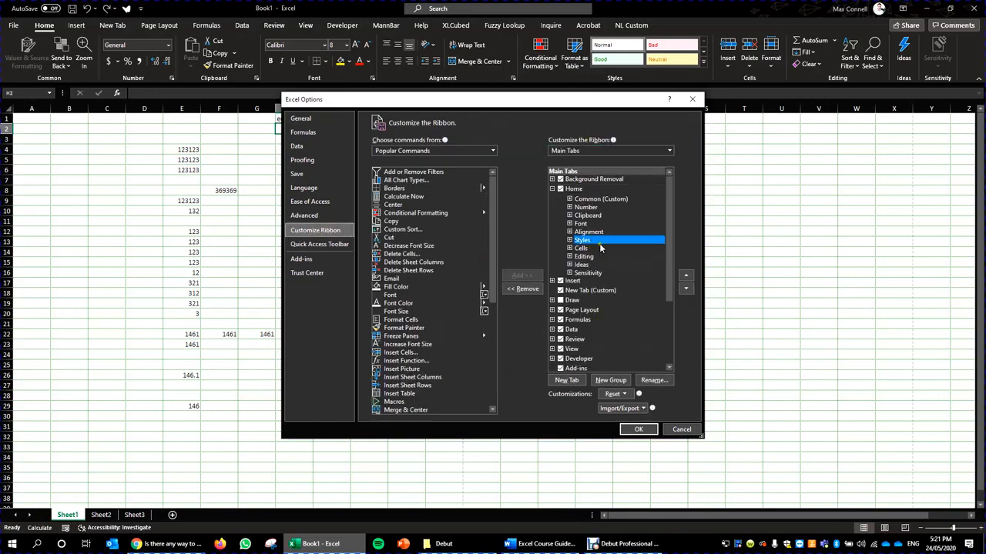
{"action": "left_click", "coordinate": [522, 289]}
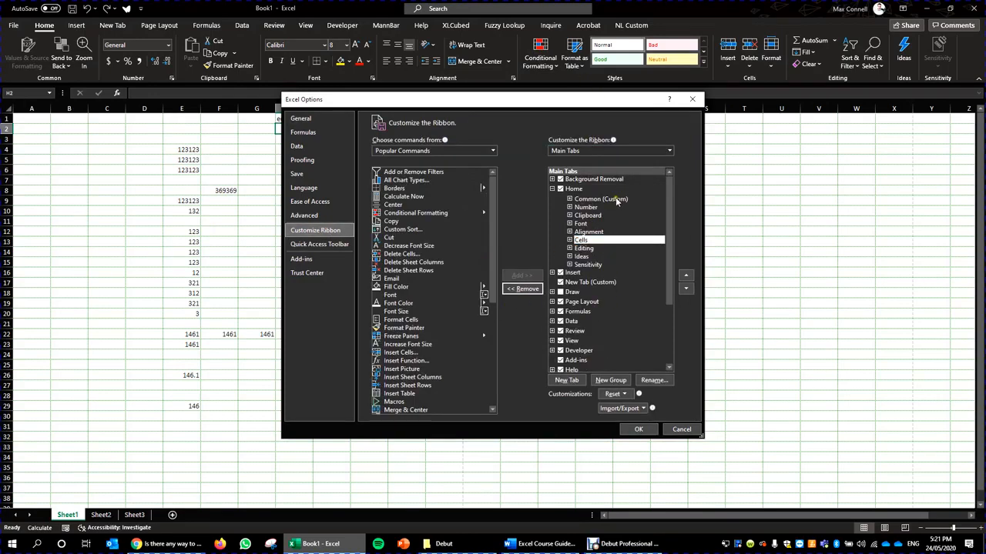
Remove the Common custom group from the Home tab and apply the ribbon changes.
{"action": "left_click", "coordinate": [601, 199]}
{"action": "left_click", "coordinate": [522, 289]}
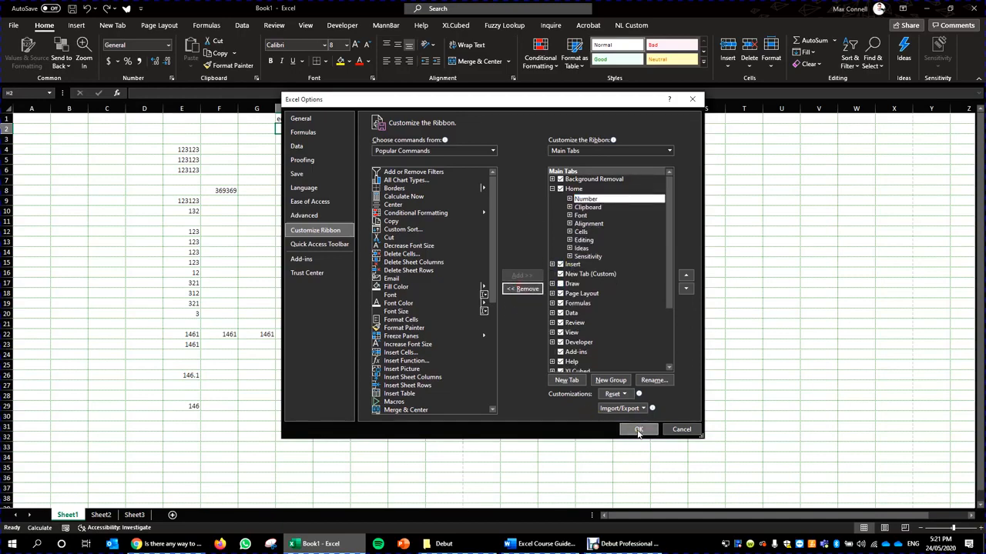
{"action": "left_click", "coordinate": [638, 431]}
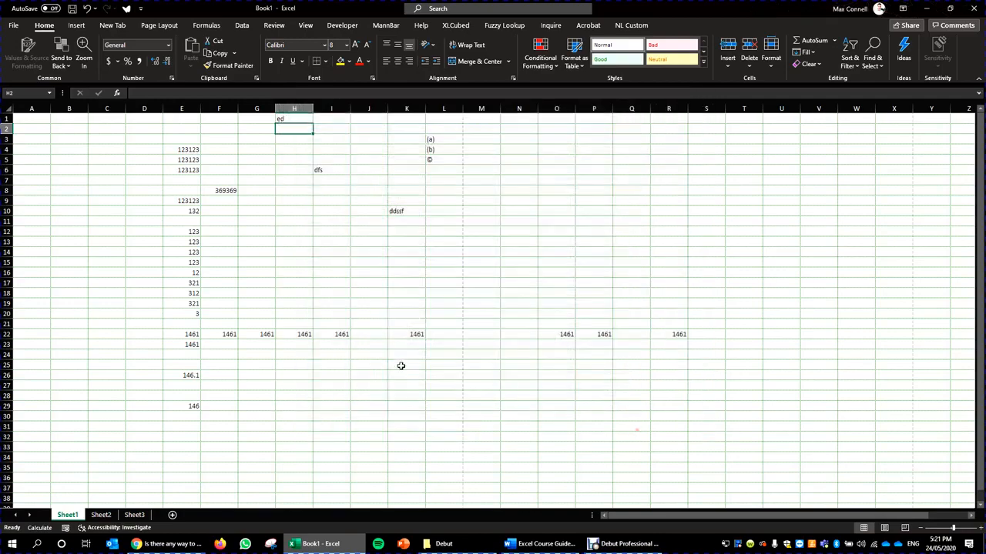
Try removing the KPMGNumberFormatRedo command from the Quick Access Toolbar, then discard the customization.
{"action": "left_click", "coordinate": [529, 265]}
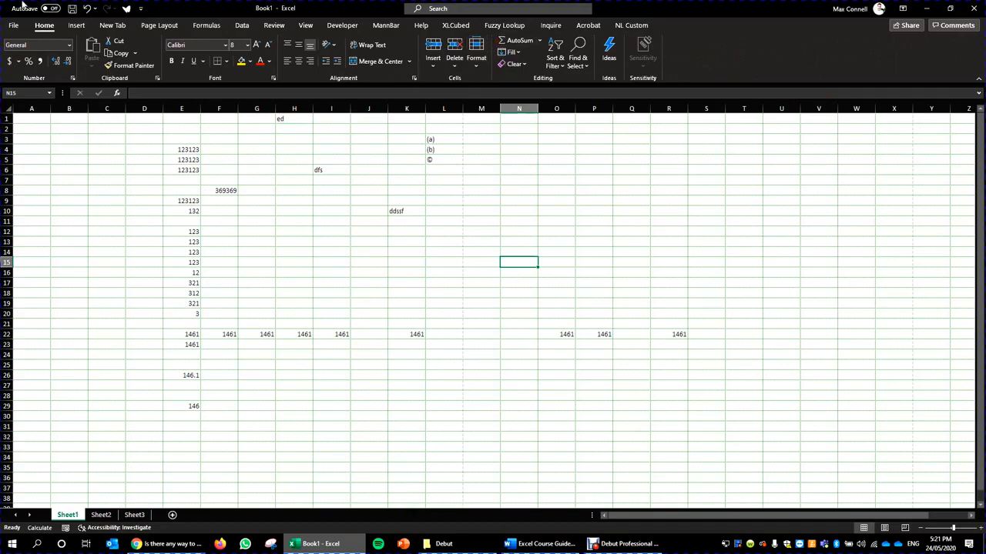
{"action": "left_click", "coordinate": [14, 26]}
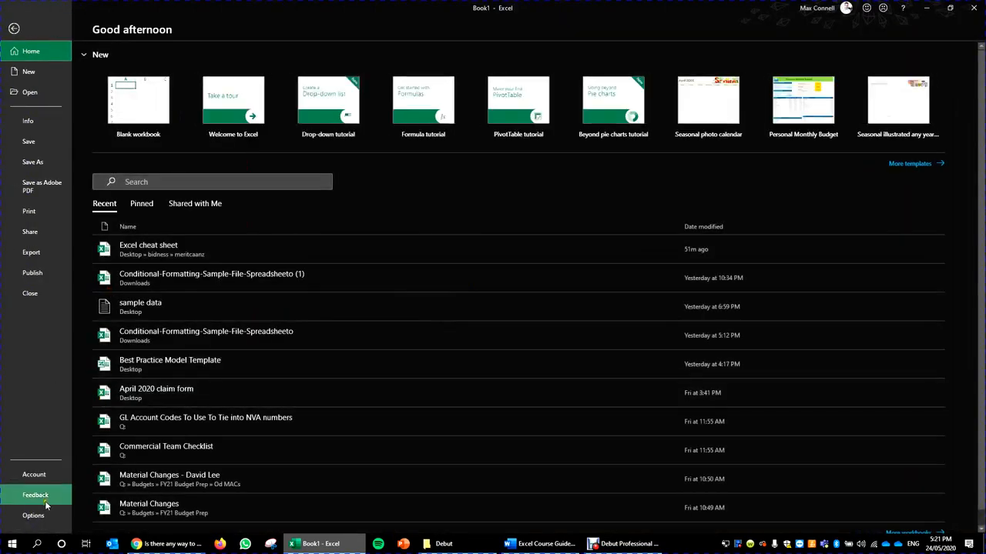
{"action": "left_click", "coordinate": [62, 514]}
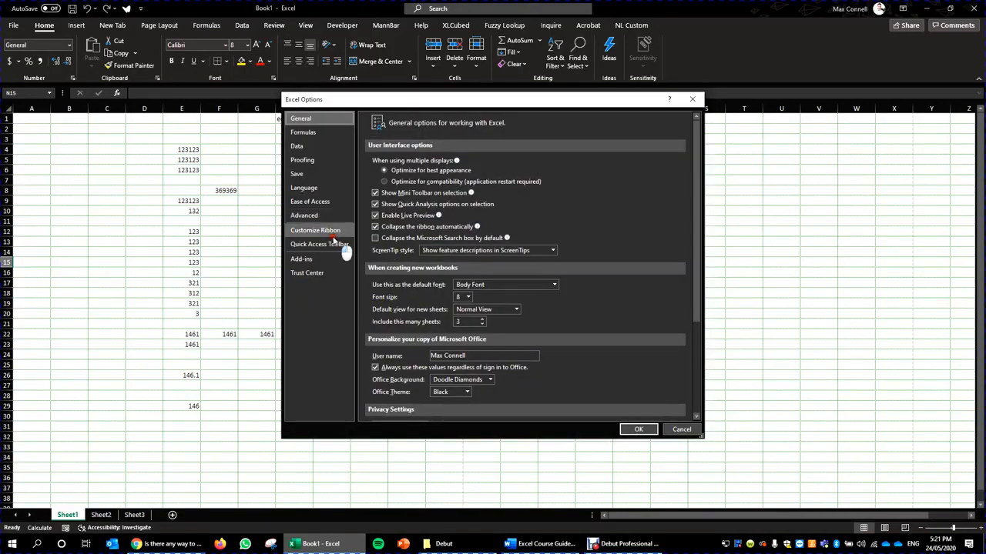
{"action": "left_click", "coordinate": [339, 244]}
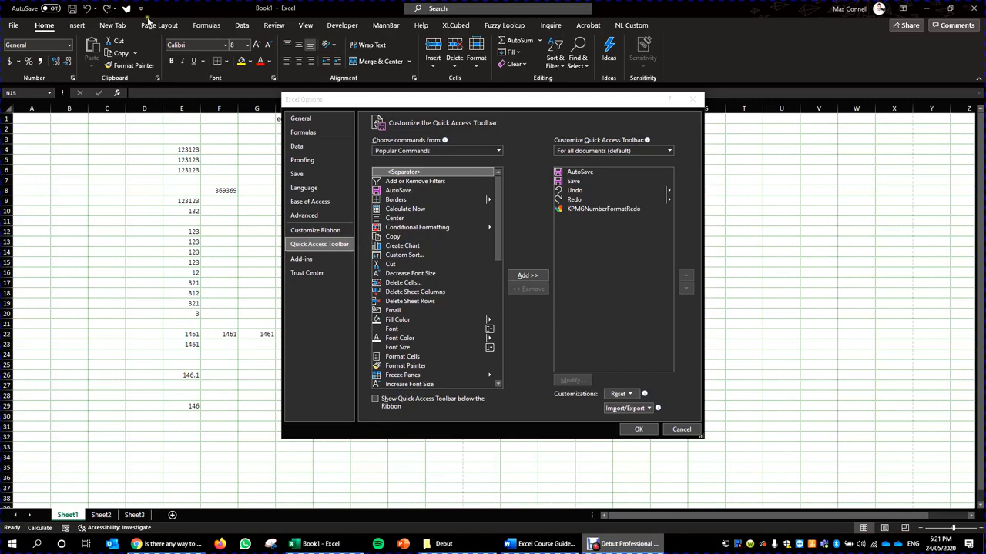
{"action": "left_click", "coordinate": [597, 202]}
{"action": "left_click", "coordinate": [601, 209]}
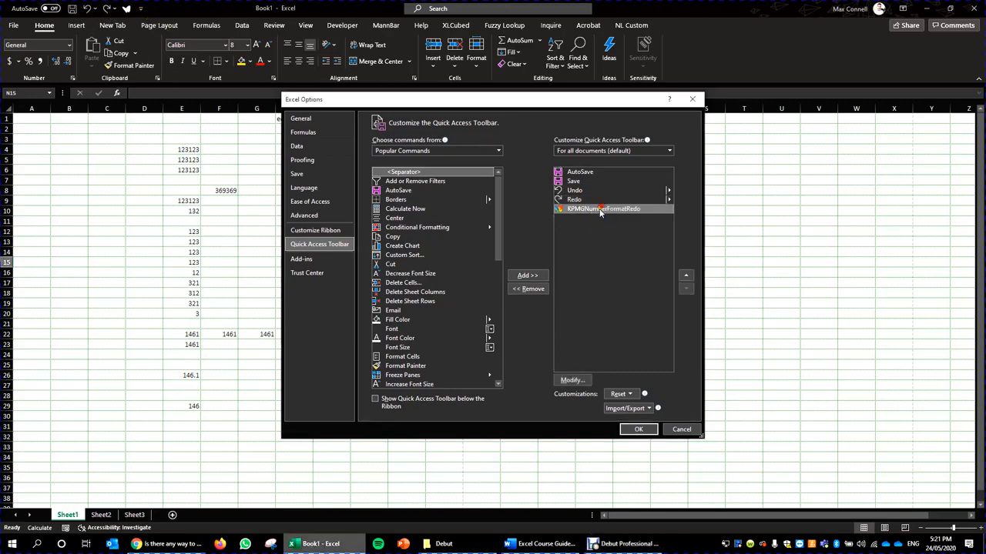
{"action": "left_click", "coordinate": [528, 289]}
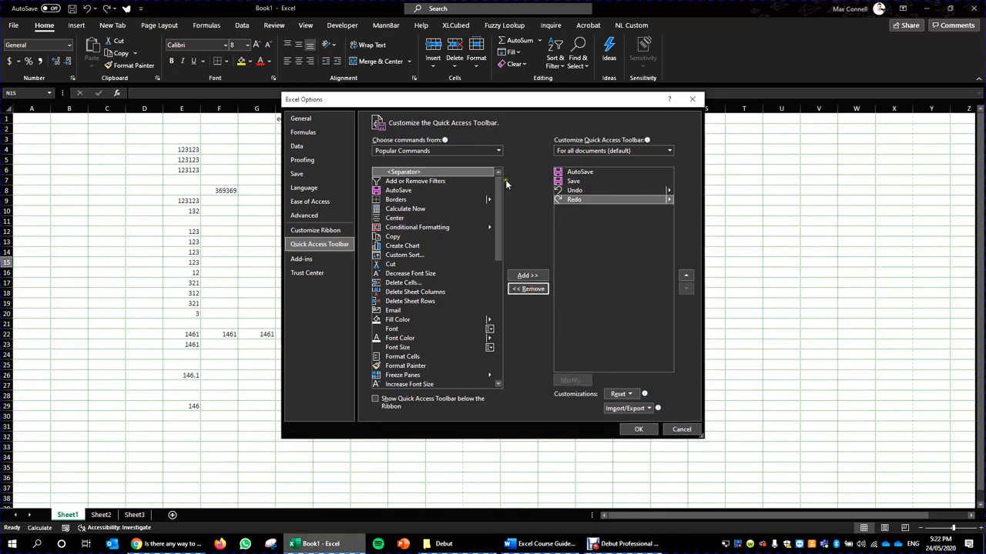
{"action": "left_click", "coordinate": [680, 430]}
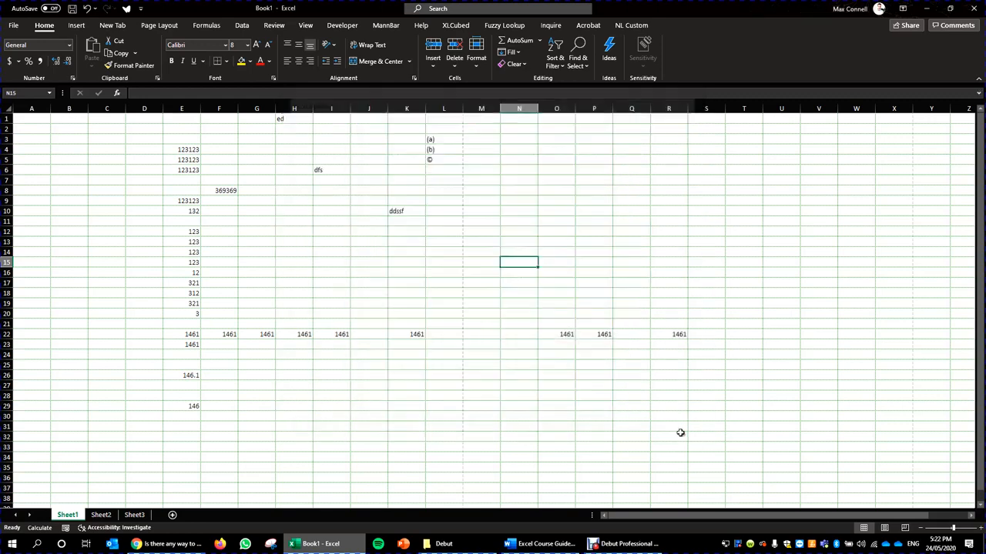
Apply the KPMGNumberFormatRedo number format to cell F8 and to the whole of column E.
{"action": "left_click", "coordinate": [257, 190]}
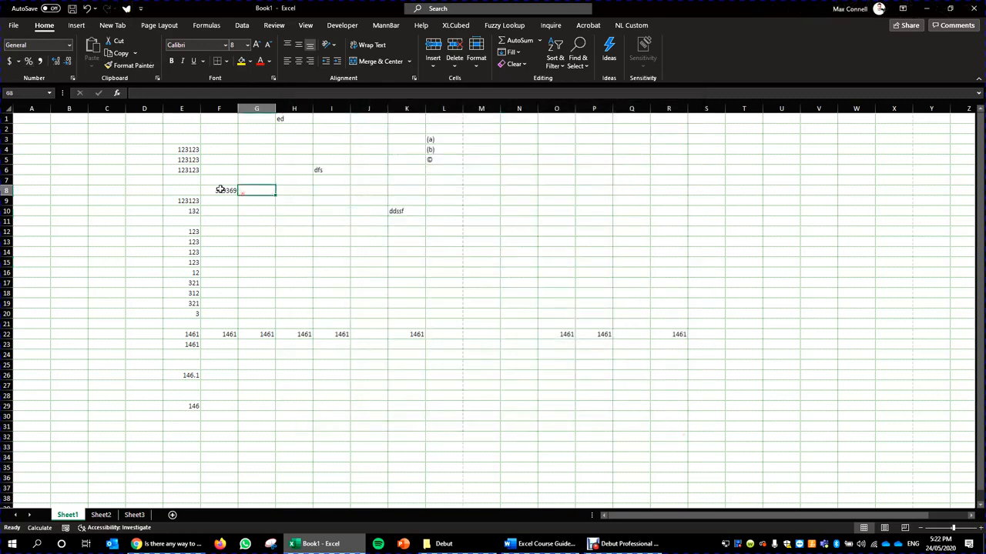
{"action": "left_click", "coordinate": [227, 191]}
{"action": "left_click", "coordinate": [126, 8]}
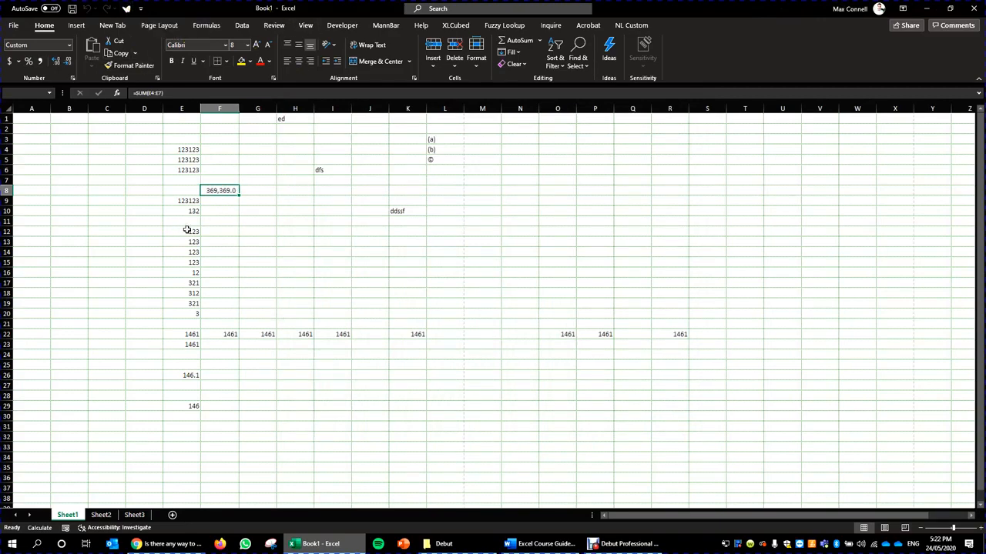
{"action": "left_click", "coordinate": [182, 107]}
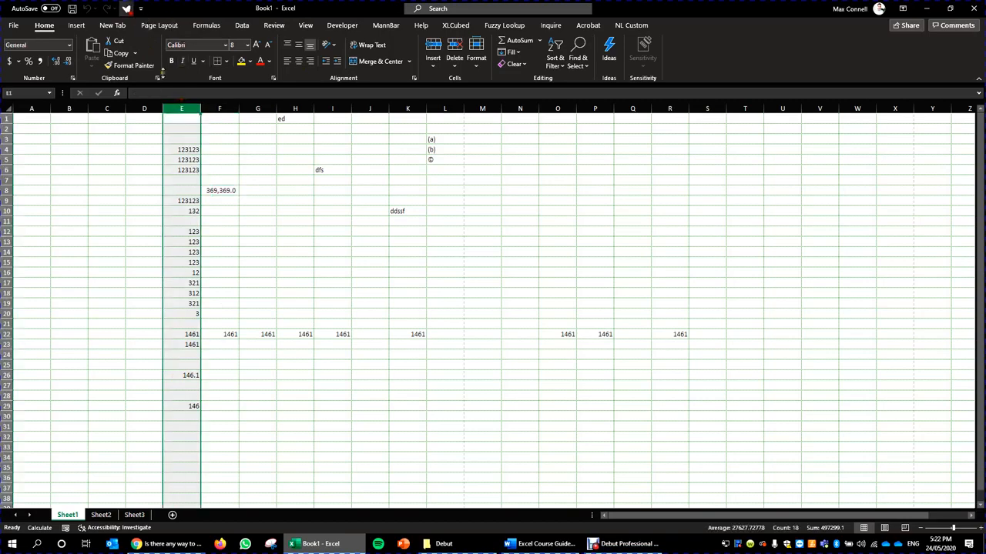
{"action": "left_click", "coordinate": [128, 8]}
{"action": "left_click", "coordinate": [233, 210]}
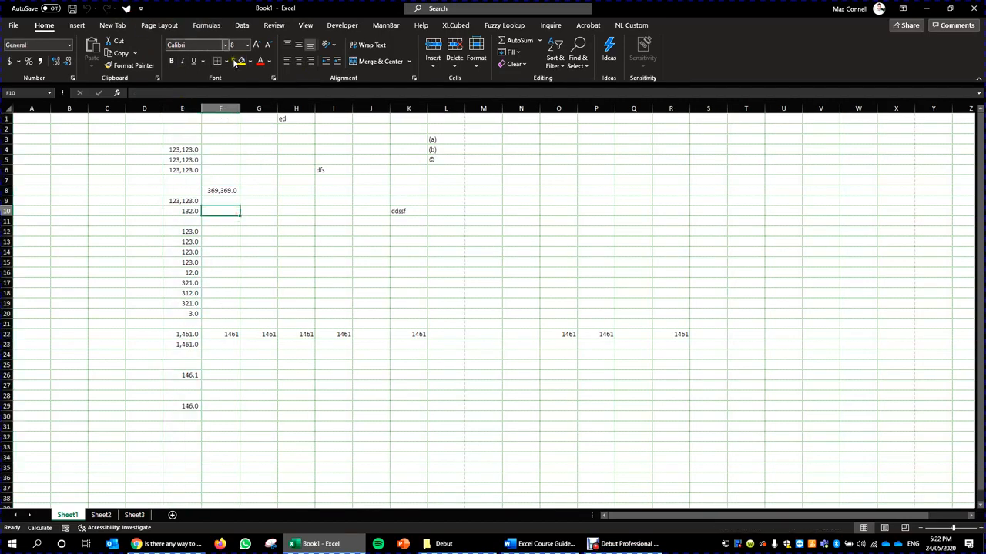
{"action": "key", "text": "Up"}
{"action": "key", "text": "Up"}
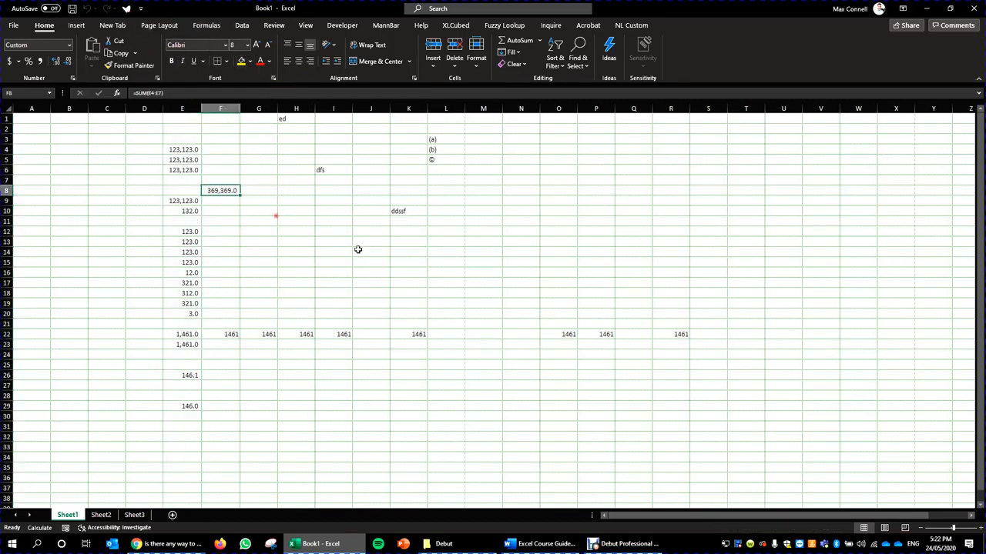
Apply the KPMGNumberFormatRedo number format to the entire Sheet1 worksheet.
{"action": "left_click", "coordinate": [186, 148]}
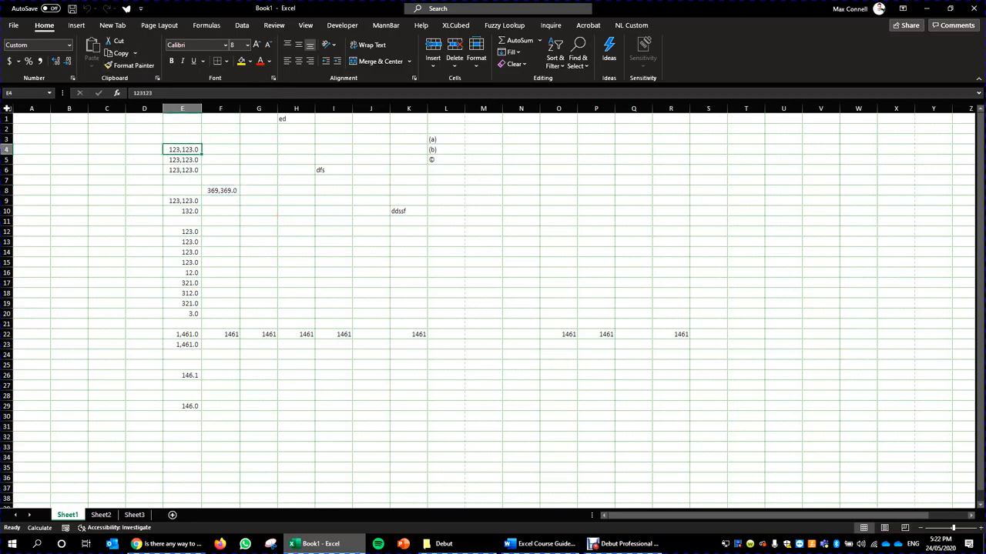
{"action": "left_click", "coordinate": [7, 108]}
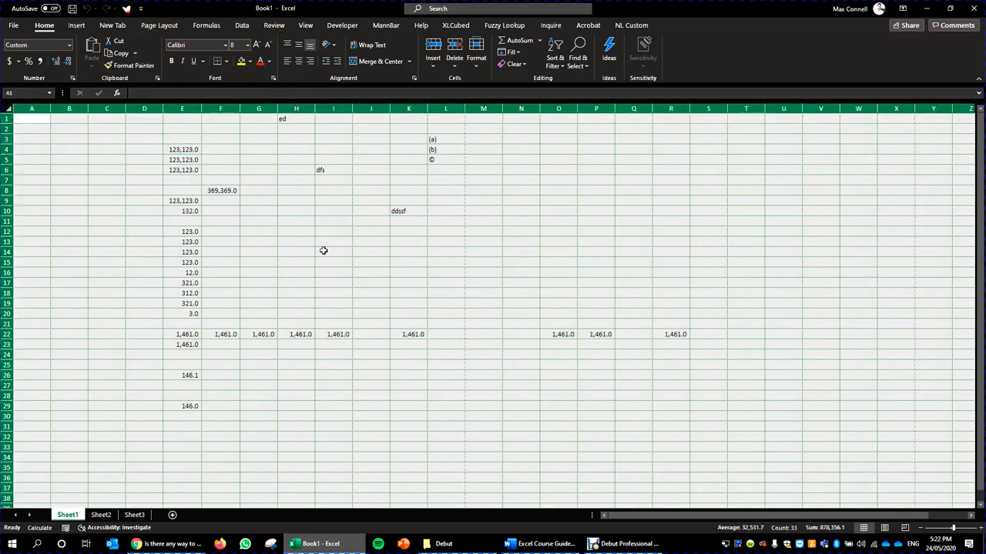
{"action": "left_click", "coordinate": [377, 303]}
{"action": "left_click", "coordinate": [150, 139]}
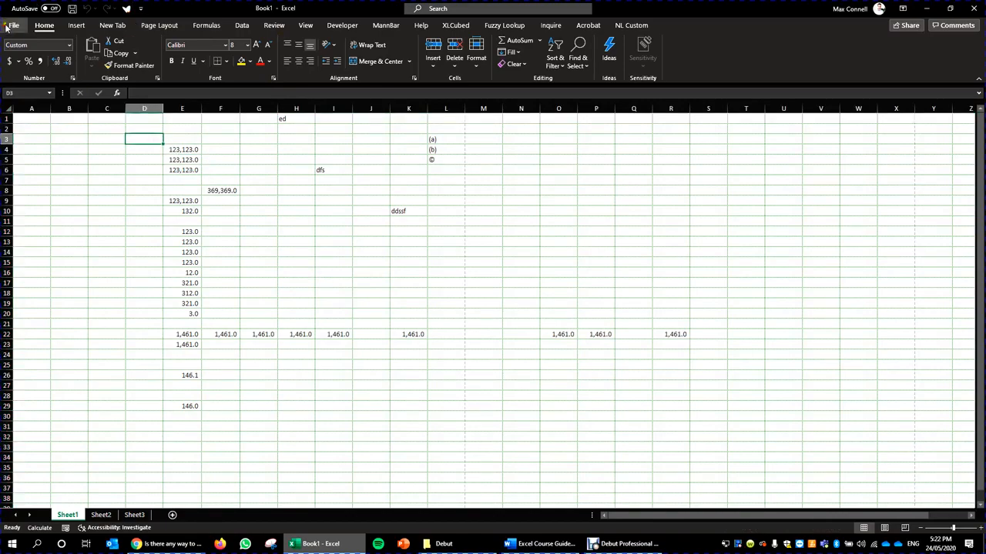
Add the Freeze Panes command from the popular commands to the Quick Access Toolbar and apply the change.
{"action": "left_click", "coordinate": [13, 25]}
{"action": "left_click", "coordinate": [39, 515]}
{"action": "left_click", "coordinate": [319, 244]}
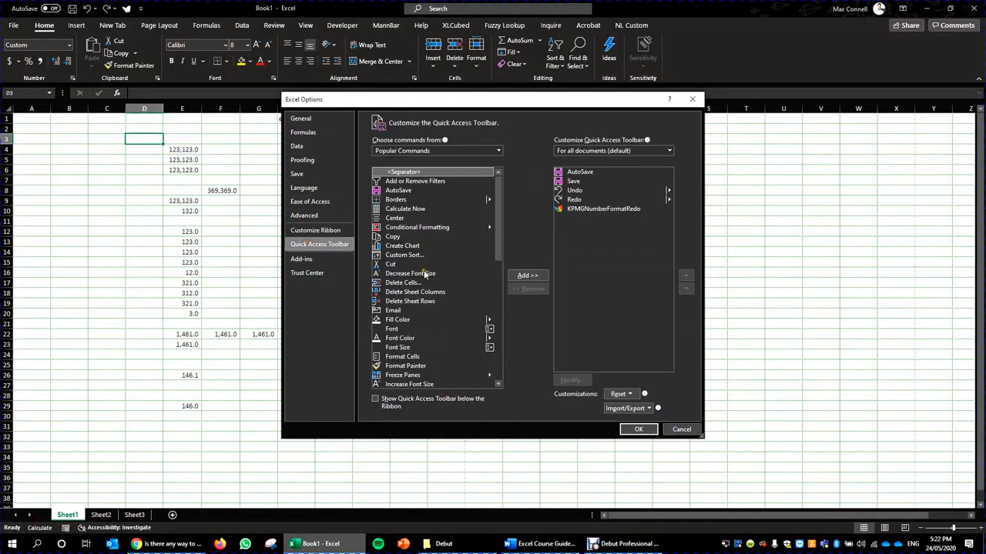
{"action": "left_click", "coordinate": [406, 200]}
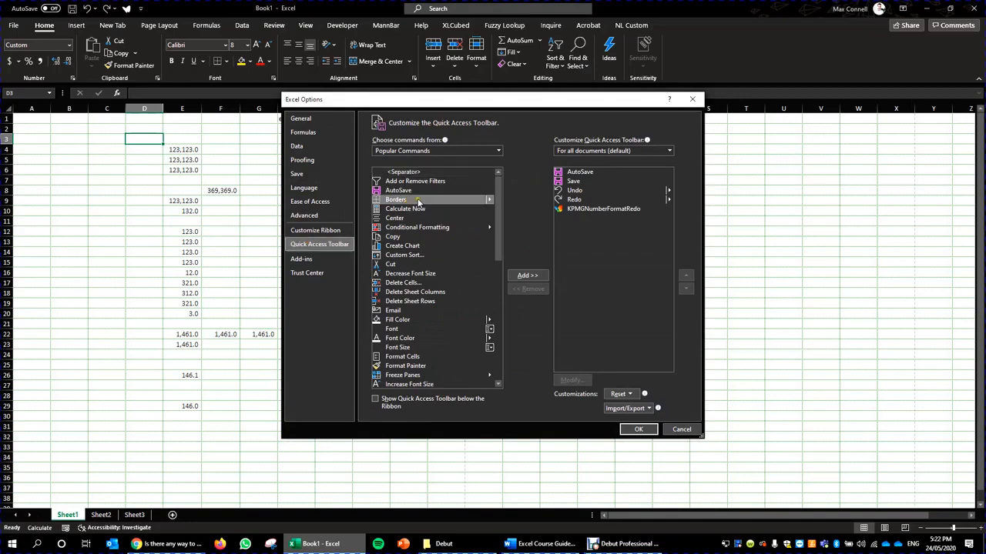
{"action": "left_click", "coordinate": [434, 284]}
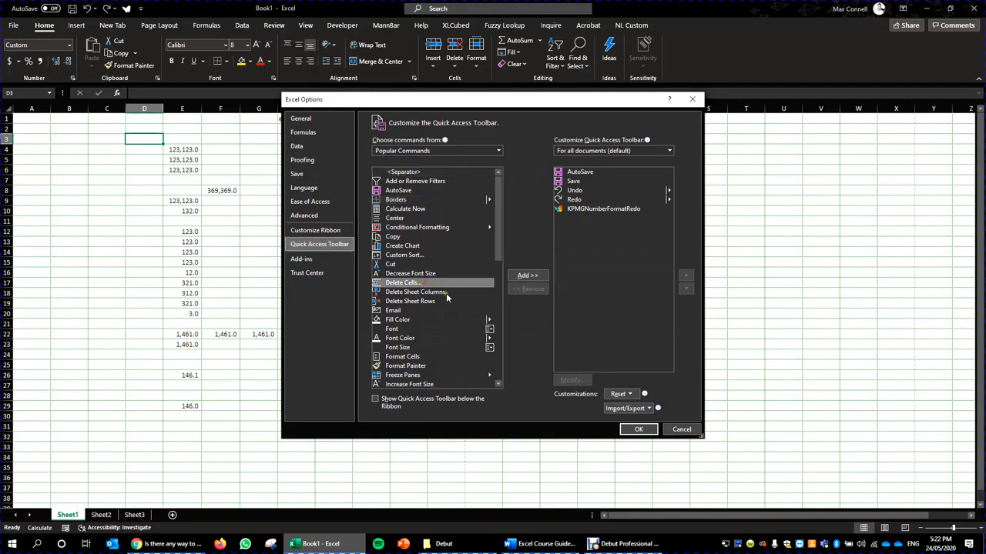
{"action": "scroll", "coordinate": [446, 298], "scroll_direction": "down", "scroll_amount": 6}
{"action": "scroll", "coordinate": [430, 340], "scroll_direction": "down", "scroll_amount": 5}
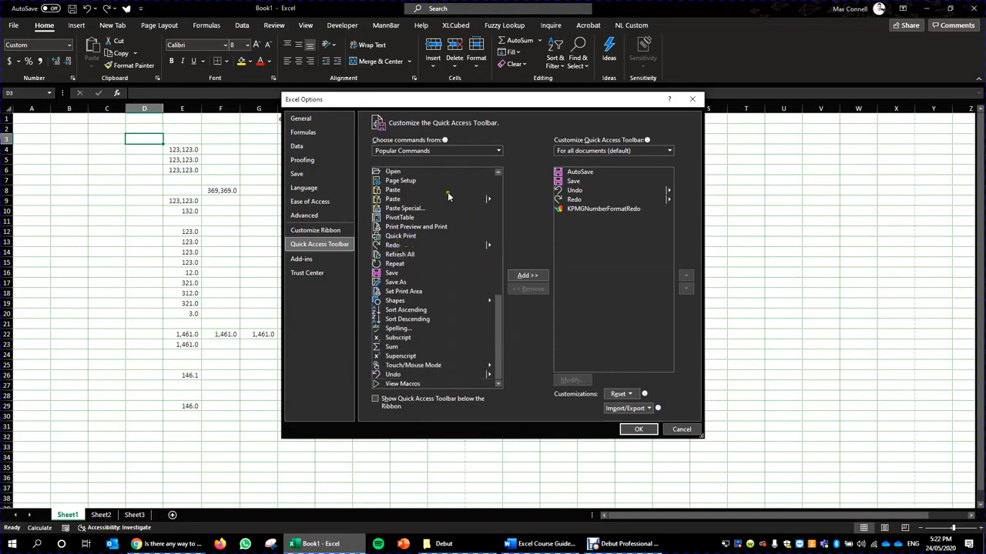
{"action": "left_click", "coordinate": [425, 190]}
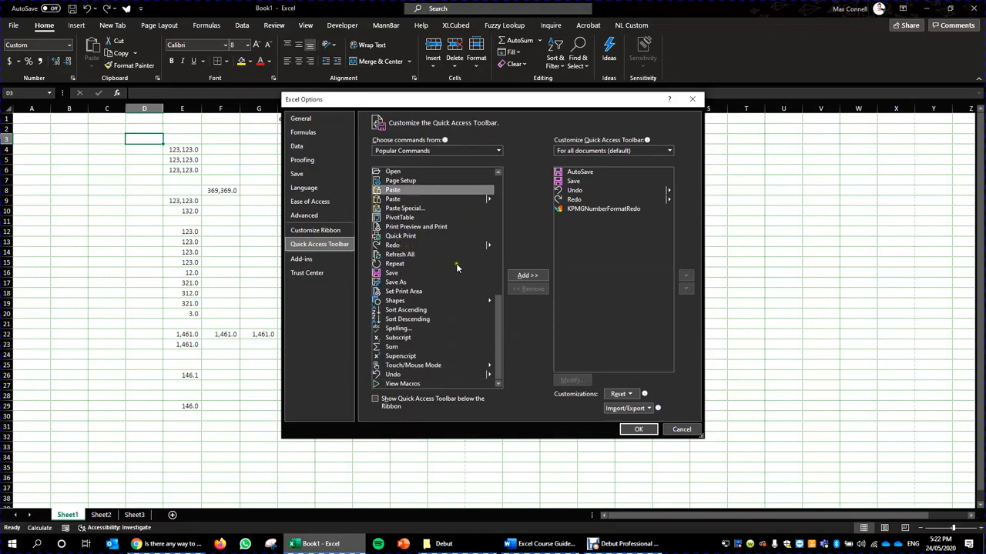
{"action": "scroll", "coordinate": [420, 340], "scroll_direction": "up", "scroll_amount": 12}
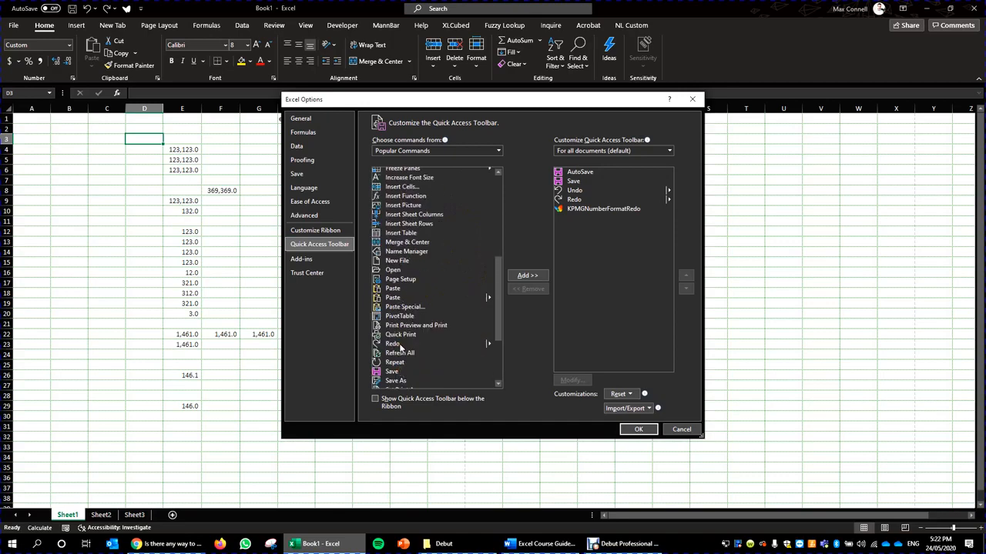
{"action": "scroll", "coordinate": [428, 287], "scroll_direction": "down", "scroll_amount": 4}
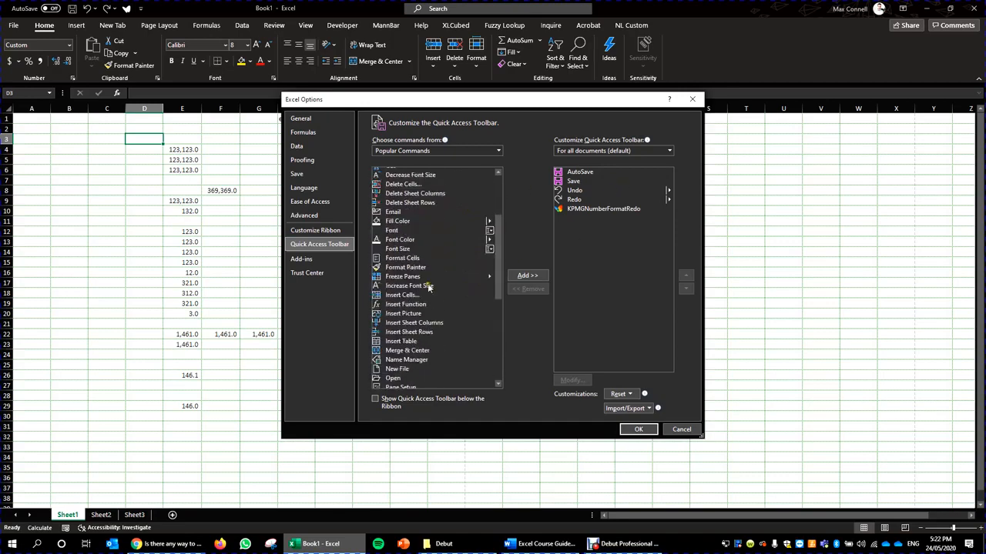
{"action": "left_click", "coordinate": [394, 279]}
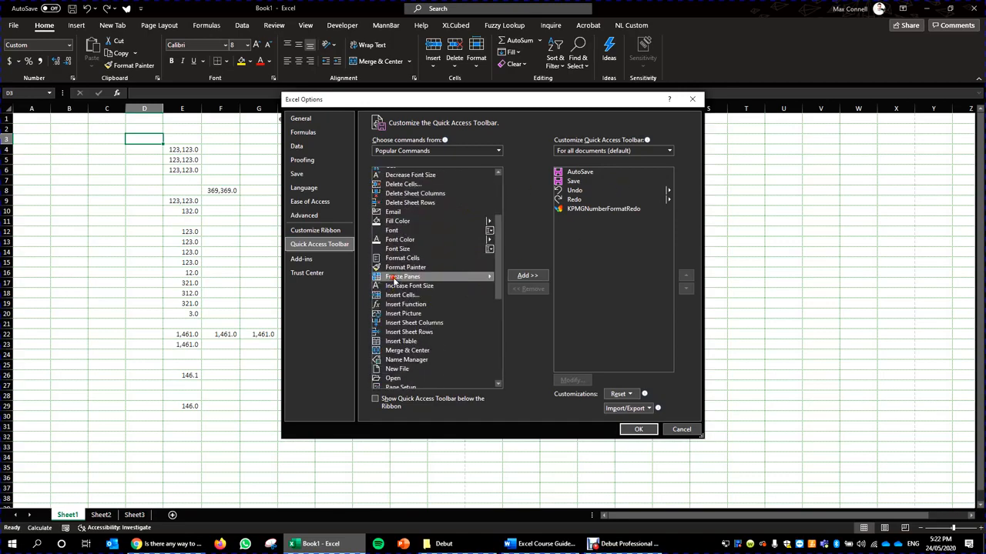
{"action": "left_click", "coordinate": [528, 276]}
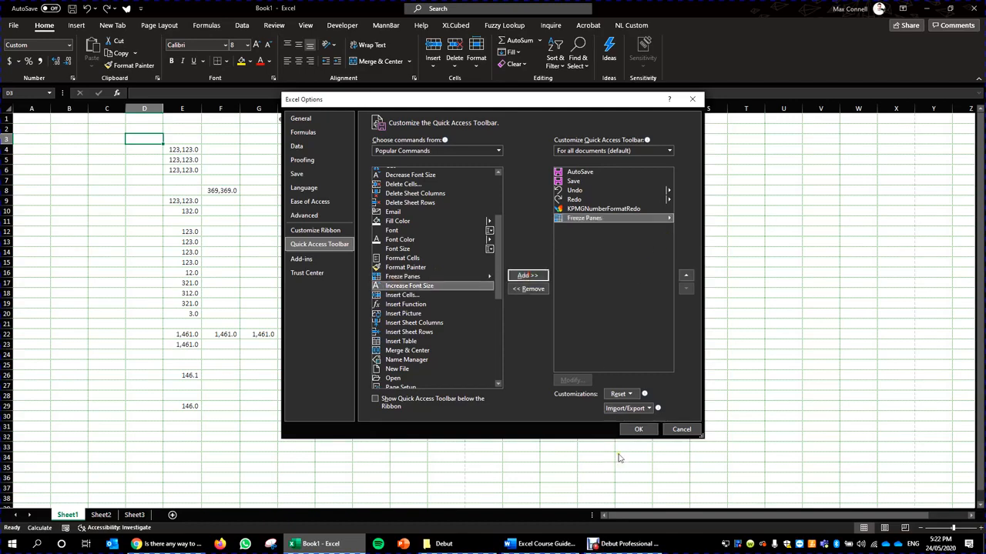
{"action": "left_click", "coordinate": [626, 430]}
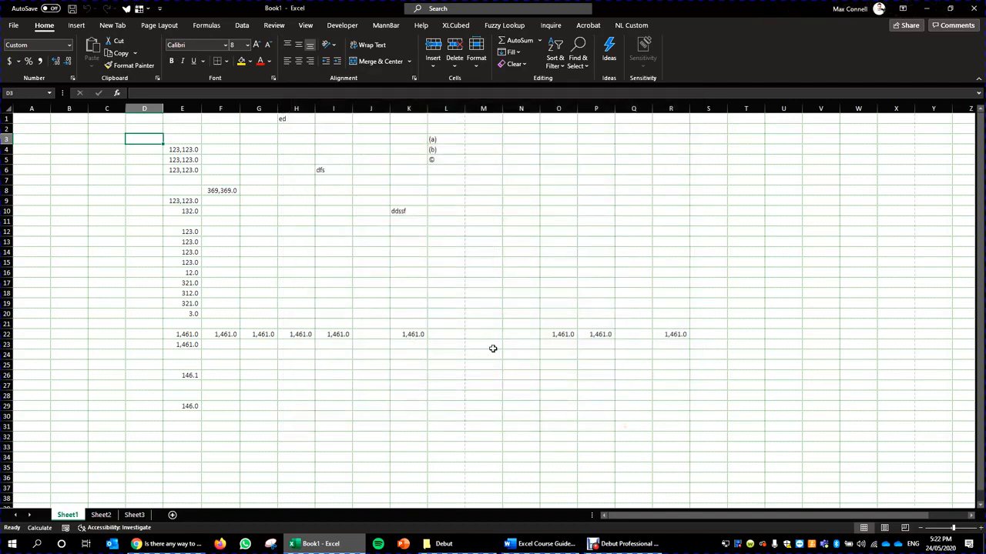
Review the options of the newly added Freeze Panes command without choosing any.
{"action": "left_click_drag", "start_coordinate": [559, 354], "coordinate": [521, 323]}
{"action": "left_click", "coordinate": [147, 10]}
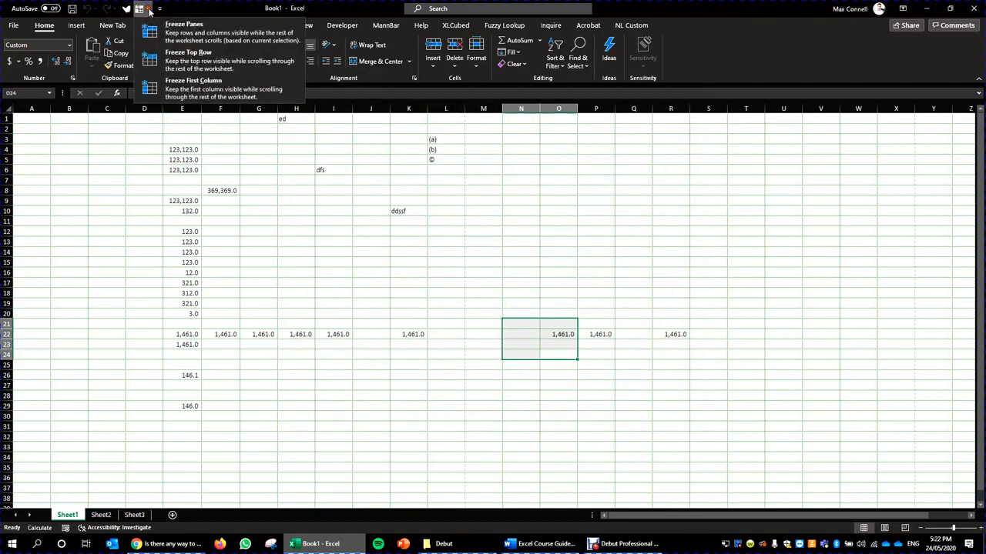
{"action": "left_click", "coordinate": [239, 193]}
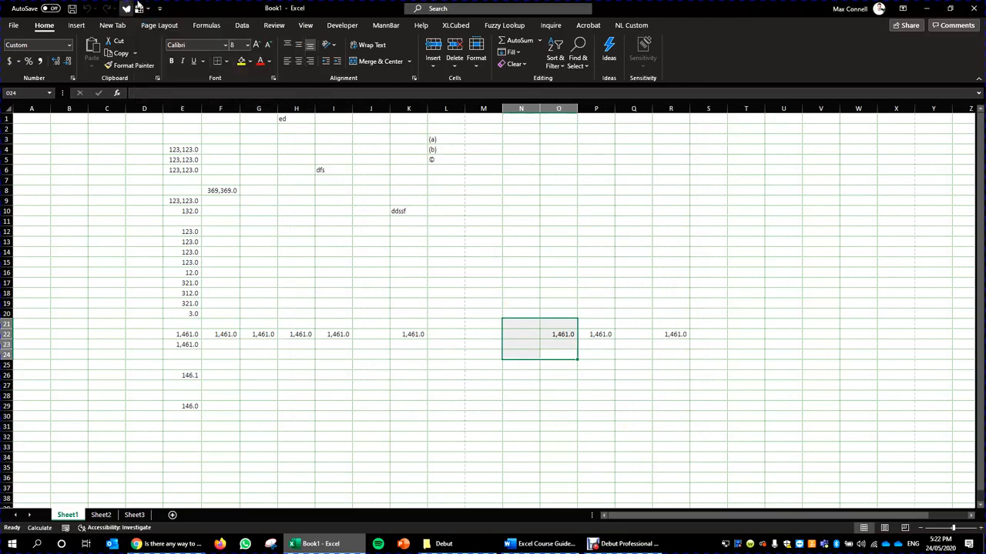
{"action": "left_click", "coordinate": [333, 231]}
{"action": "left_click", "coordinate": [158, 170]}
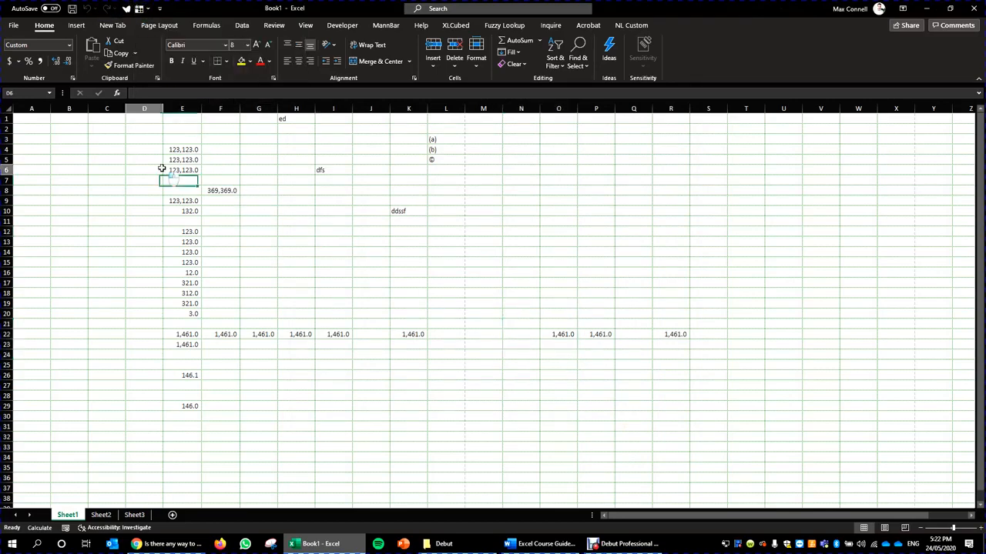
Fill the whole of row 1 with yellow.
{"action": "left_click", "coordinate": [7, 117]}
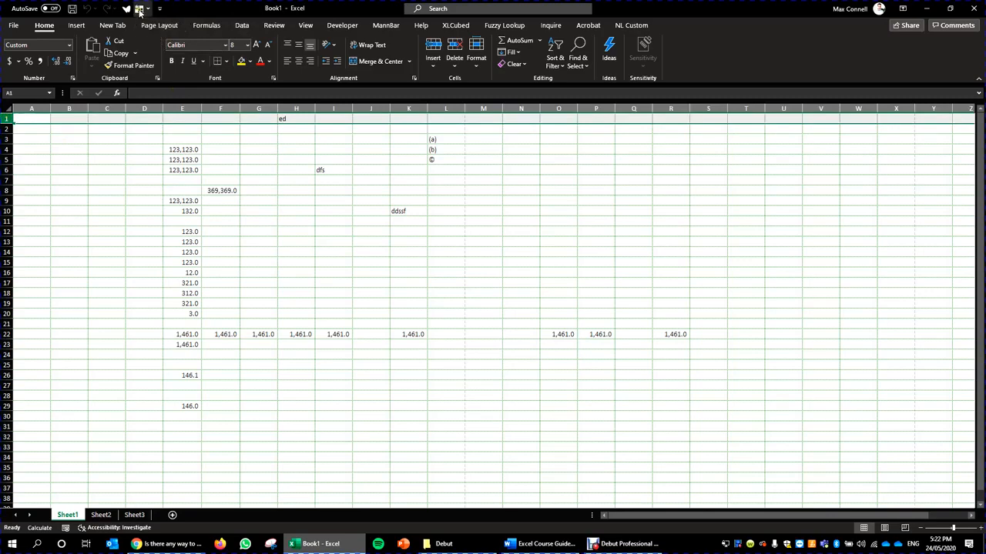
{"action": "left_click", "coordinate": [241, 61]}
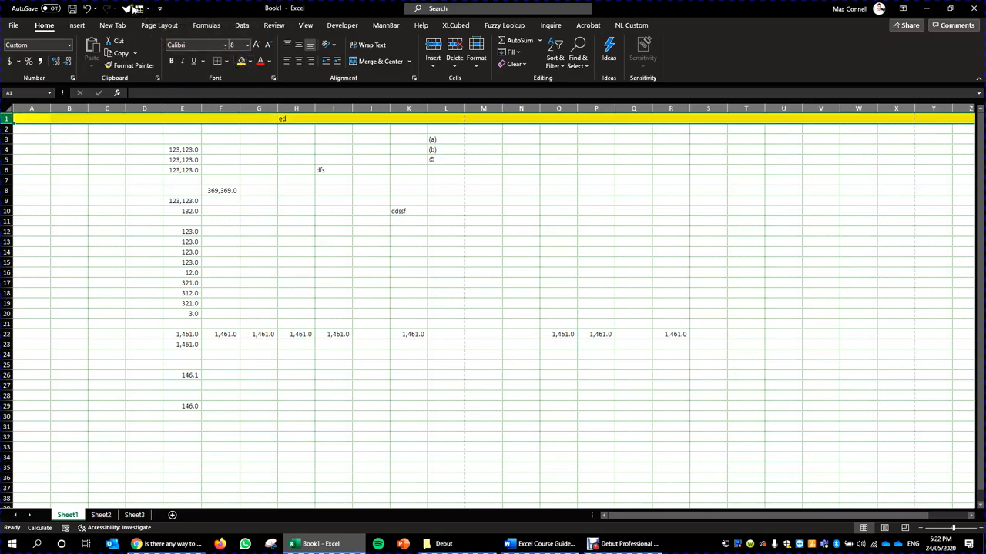
Try freezing the panes with row 1 selected and check the frozen area by scrolling through the sheet.
{"action": "left_click", "coordinate": [140, 9]}
{"action": "left_click", "coordinate": [165, 31]}
{"action": "left_click", "coordinate": [262, 218]}
{"action": "scroll", "coordinate": [275, 216], "scroll_direction": "down", "scroll_amount": 10}
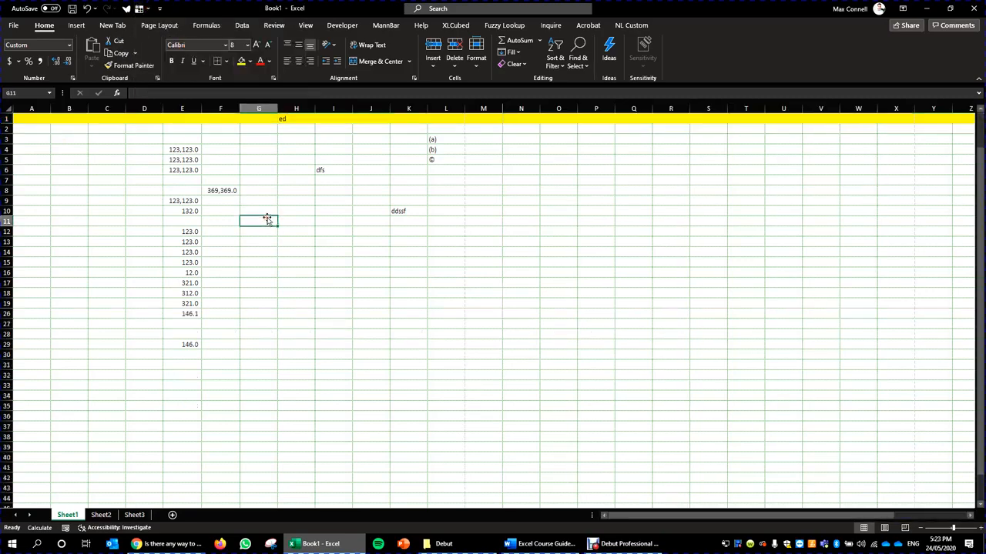
{"action": "scroll", "coordinate": [275, 215], "scroll_direction": "down", "scroll_amount": 4}
{"action": "scroll", "coordinate": [283, 201], "scroll_direction": "up", "scroll_amount": 15}
{"action": "left_click_drag", "start_coordinate": [218, 264], "coordinate": [216, 242]}
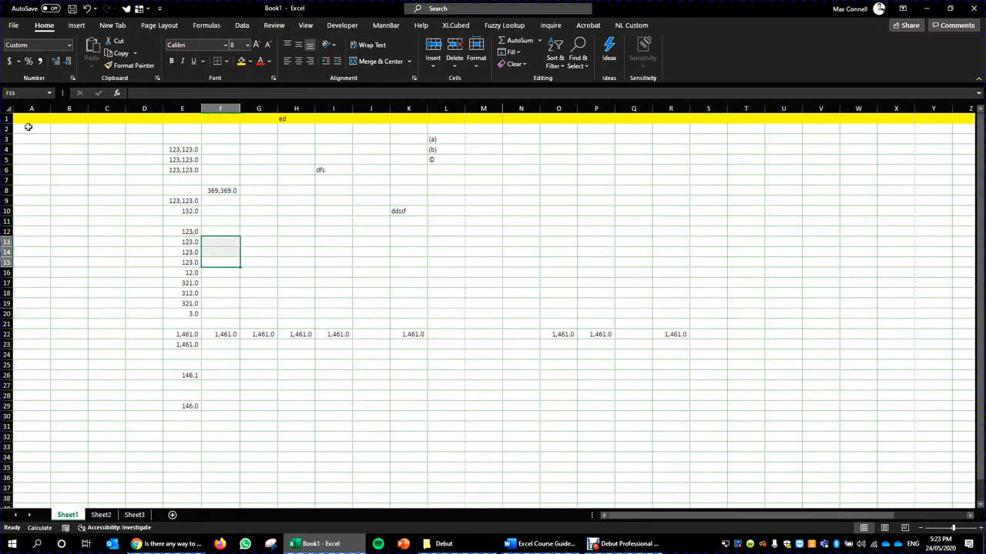
Unfreeze the panes and freeze them again with rows 1 and 2 selected so only row 1 stays fixed while scrolling.
{"action": "left_click_drag", "start_coordinate": [7, 129], "coordinate": [9, 98]}
{"action": "left_click", "coordinate": [143, 9]}
{"action": "left_click", "coordinate": [178, 35]}
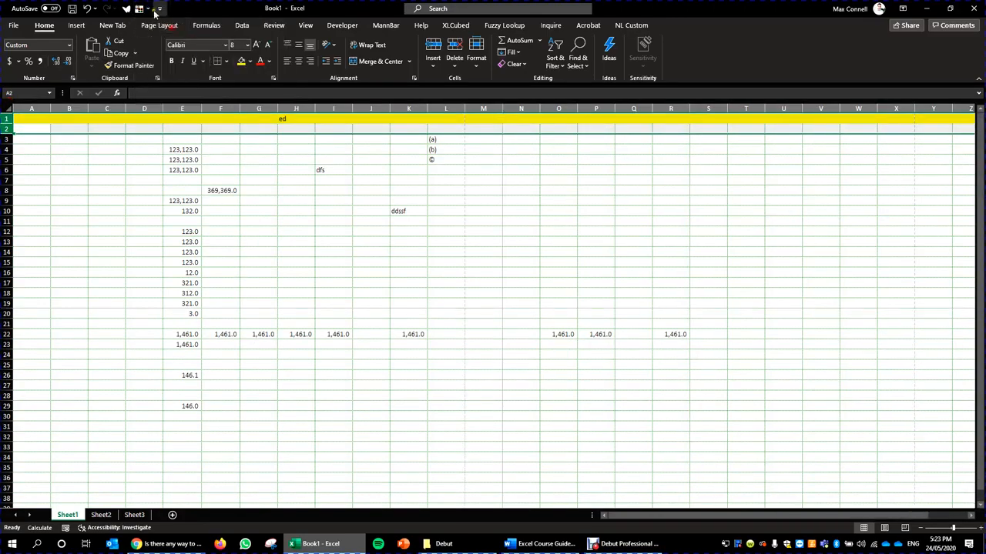
{"action": "left_click", "coordinate": [144, 9]}
{"action": "left_click", "coordinate": [171, 34]}
{"action": "left_click", "coordinate": [288, 264]}
{"action": "scroll", "coordinate": [346, 255], "scroll_direction": "down", "scroll_amount": 10}
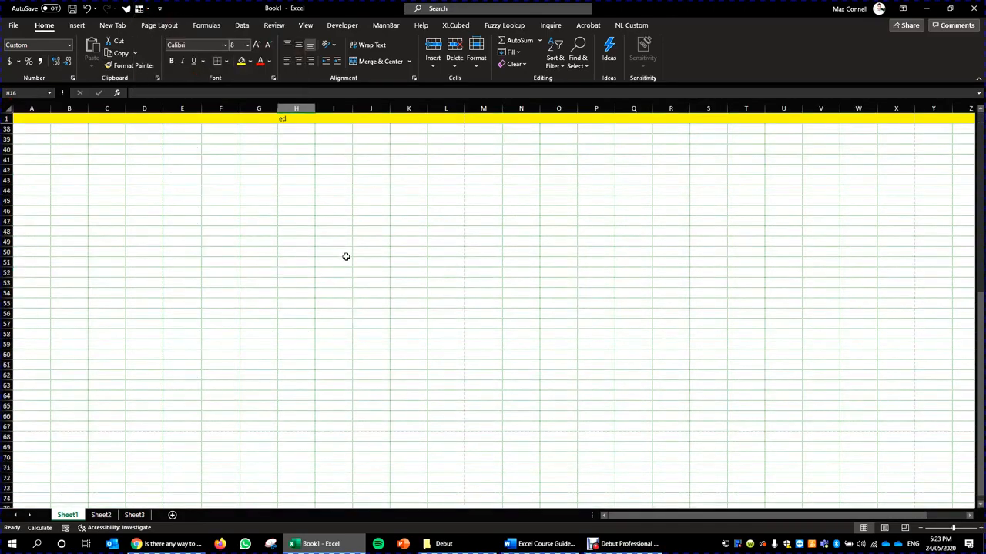
{"action": "scroll", "coordinate": [269, 184], "scroll_direction": "up", "scroll_amount": 10}
{"action": "left_click", "coordinate": [253, 152]}
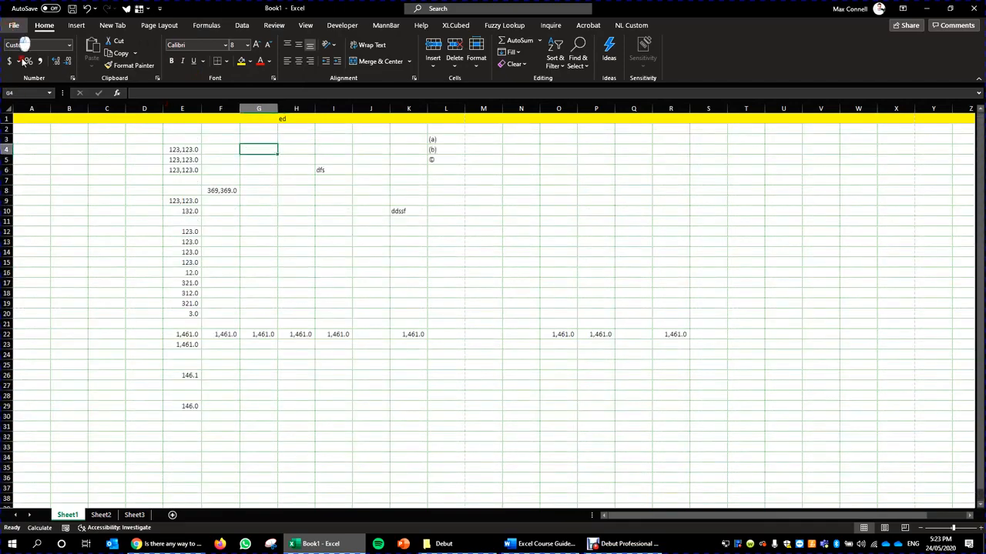
Review the available Quick Access Toolbar commands and the list of active and inactive add-ins in the Excel options.
{"action": "left_click", "coordinate": [14, 25]}
{"action": "left_click", "coordinate": [47, 515]}
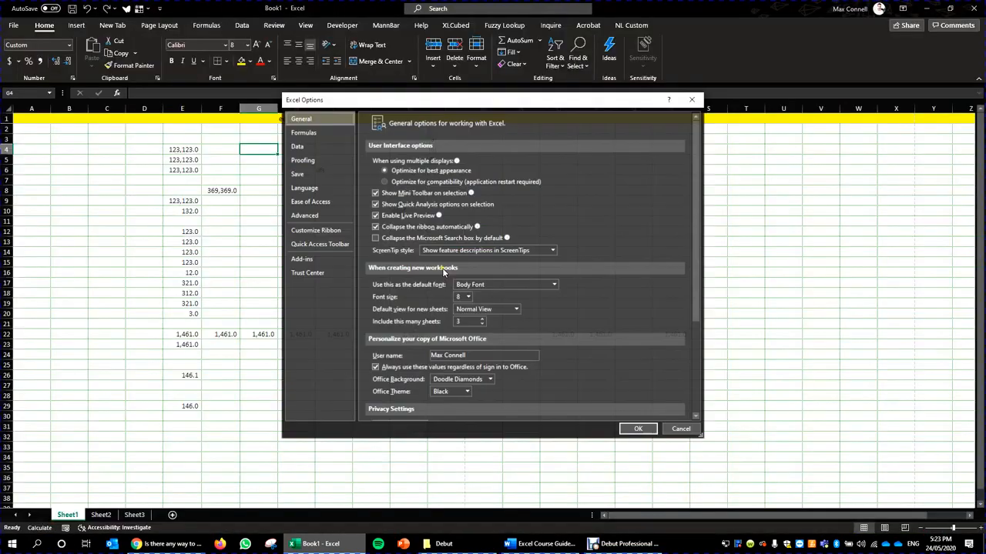
{"action": "left_click", "coordinate": [318, 244]}
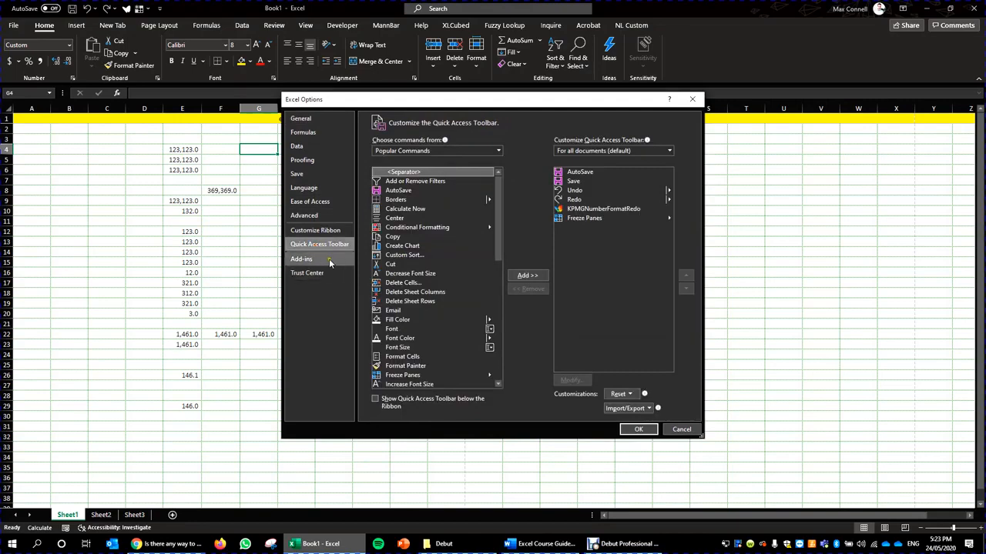
{"action": "scroll", "coordinate": [429, 239], "scroll_direction": "down", "scroll_amount": 4}
{"action": "scroll", "coordinate": [429, 247], "scroll_direction": "down", "scroll_amount": 8}
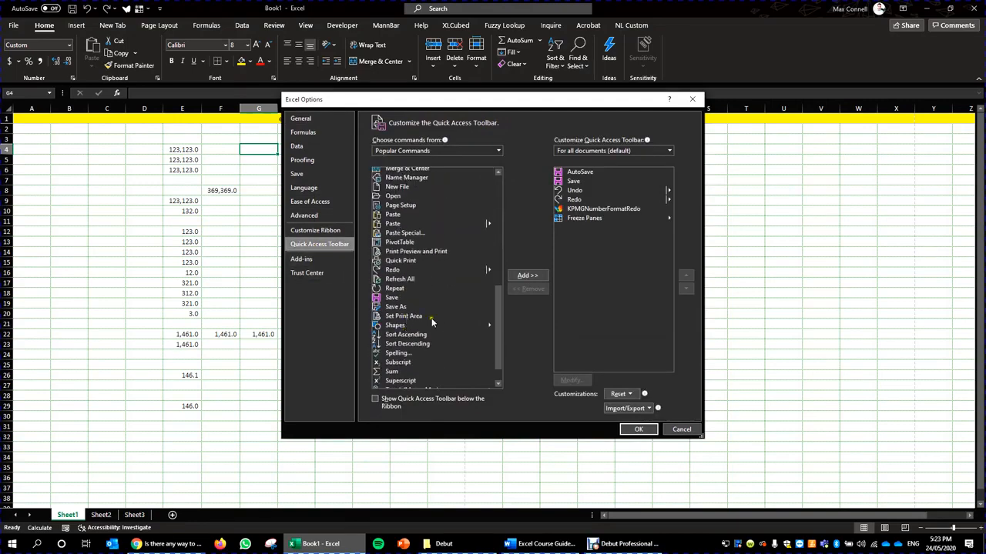
{"action": "scroll", "coordinate": [454, 311], "scroll_direction": "up", "scroll_amount": 12}
{"action": "left_click", "coordinate": [308, 260]}
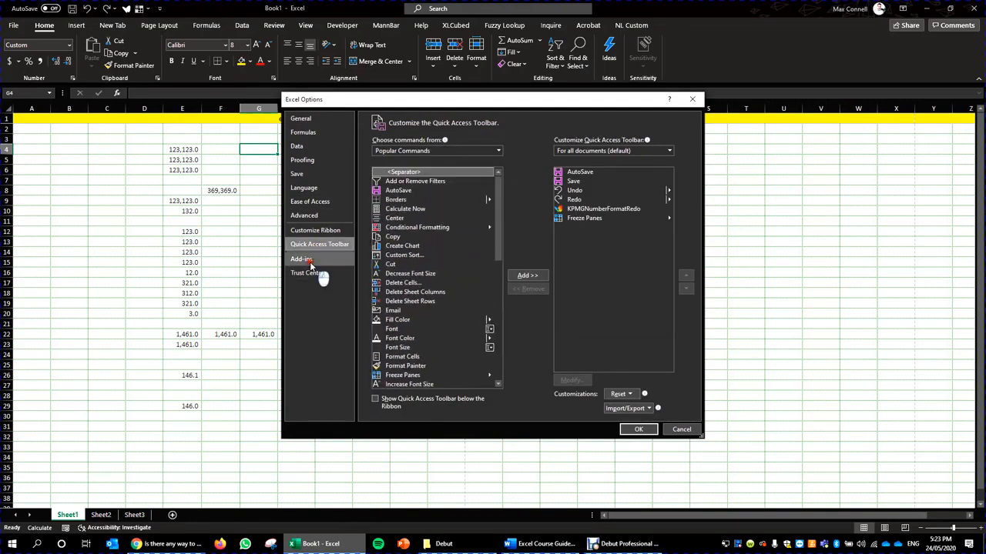
{"action": "scroll", "coordinate": [505, 230], "scroll_direction": "down", "scroll_amount": 4}
{"action": "scroll", "coordinate": [541, 230], "scroll_direction": "up", "scroll_amount": 5}
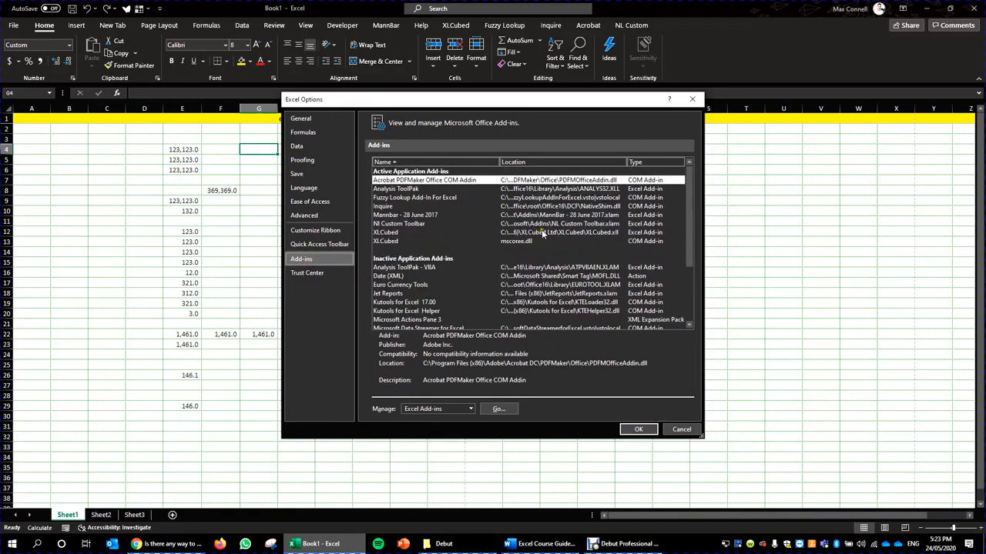
{"action": "left_click", "coordinate": [695, 101]}
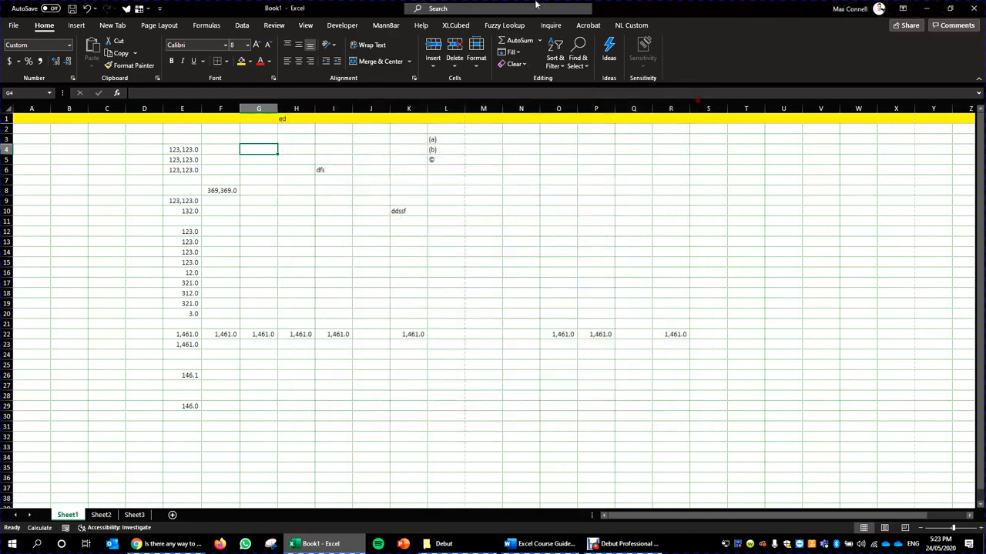
Look through the ribbon commands of the NL Custom, Fuzzy Lookup, XLCubed, Help and MannBar add-in sections.
{"action": "left_click", "coordinate": [625, 25]}
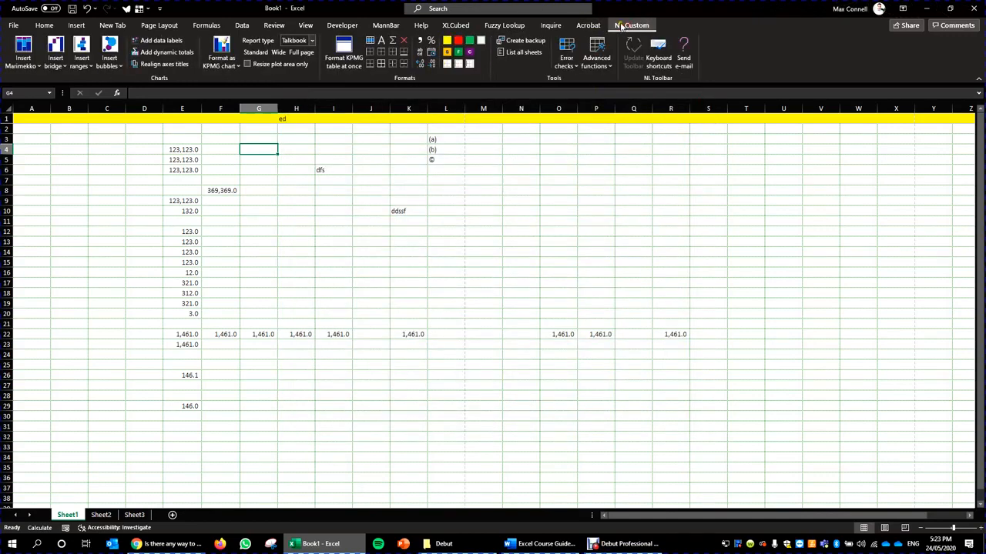
{"action": "left_click", "coordinate": [502, 26]}
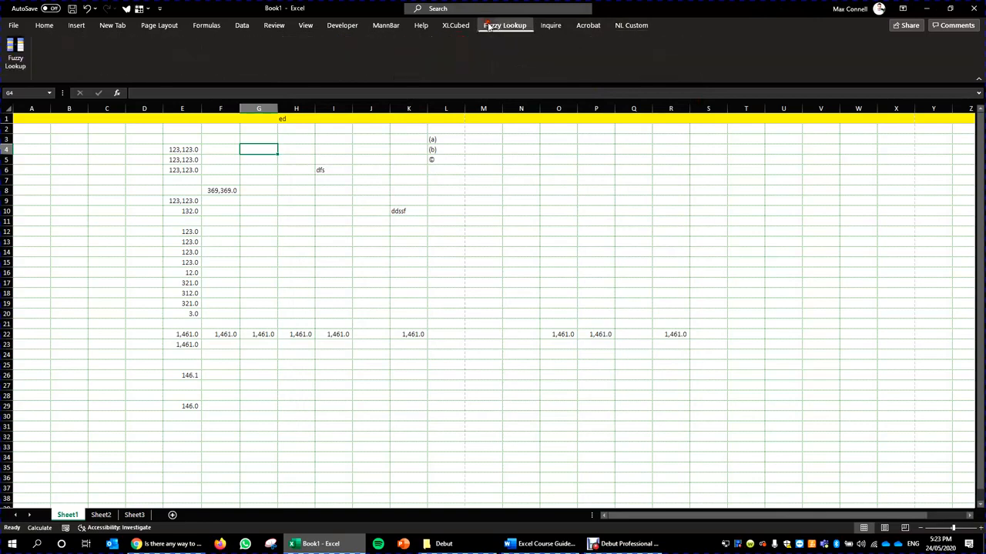
{"action": "left_click", "coordinate": [449, 28]}
{"action": "left_click", "coordinate": [422, 25]}
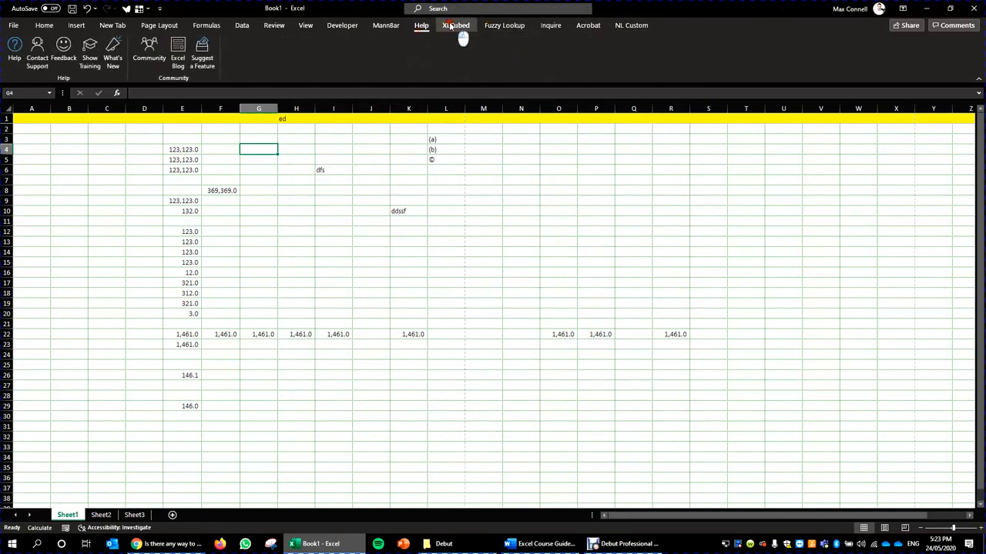
{"action": "left_click", "coordinate": [456, 26]}
{"action": "left_click", "coordinate": [384, 25]}
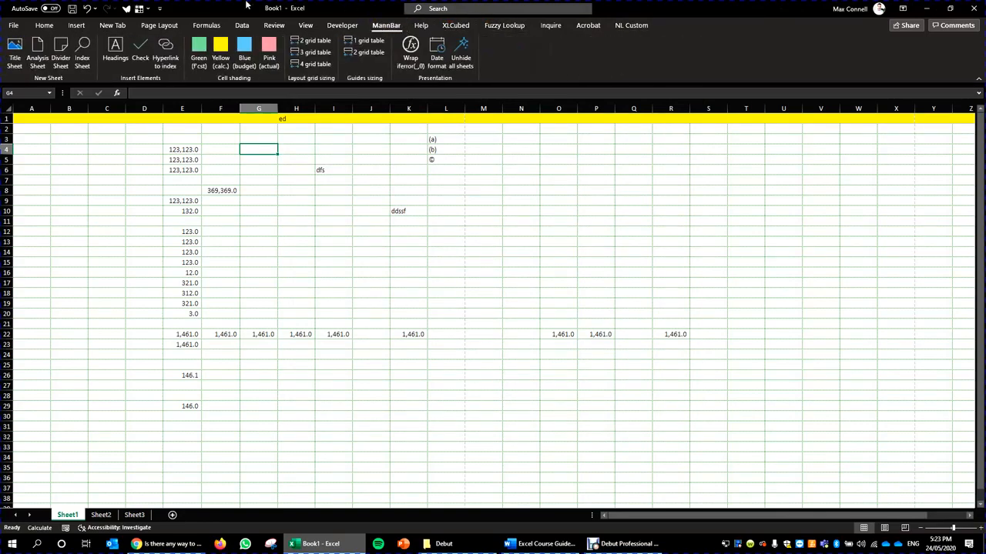
{"action": "left_click", "coordinate": [438, 242]}
{"action": "left_click", "coordinate": [565, 242]}
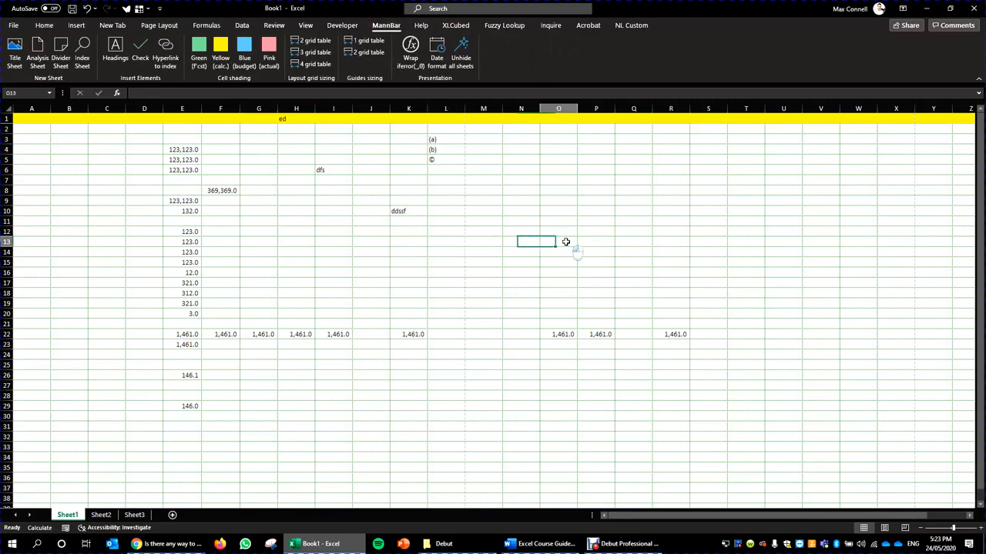
{"action": "left_click", "coordinate": [215, 241]}
{"action": "left_click", "coordinate": [153, 291]}
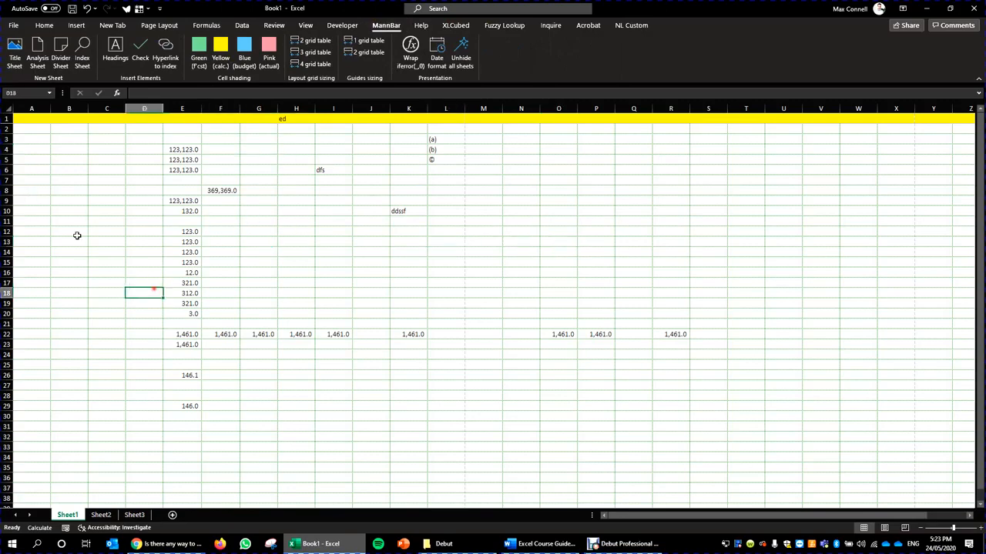
{"action": "left_click", "coordinate": [336, 259]}
{"action": "left_click_drag", "start_coordinate": [446, 252], "coordinate": [413, 266]}
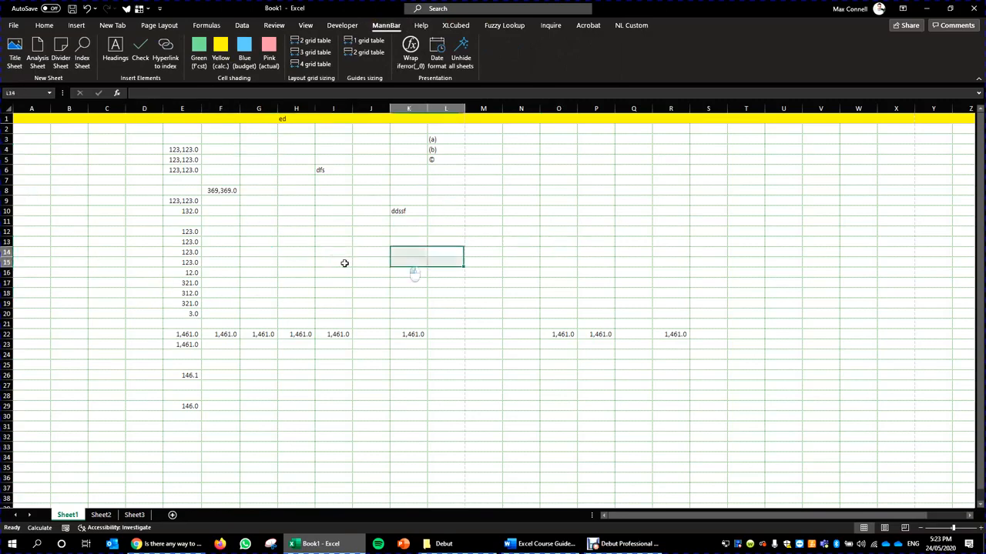
Add a title sheet, an analysis sheet and a divider sheet after Sheet1, and an index sheet, using the MannBar add-in.
{"action": "left_click", "coordinate": [14, 60]}
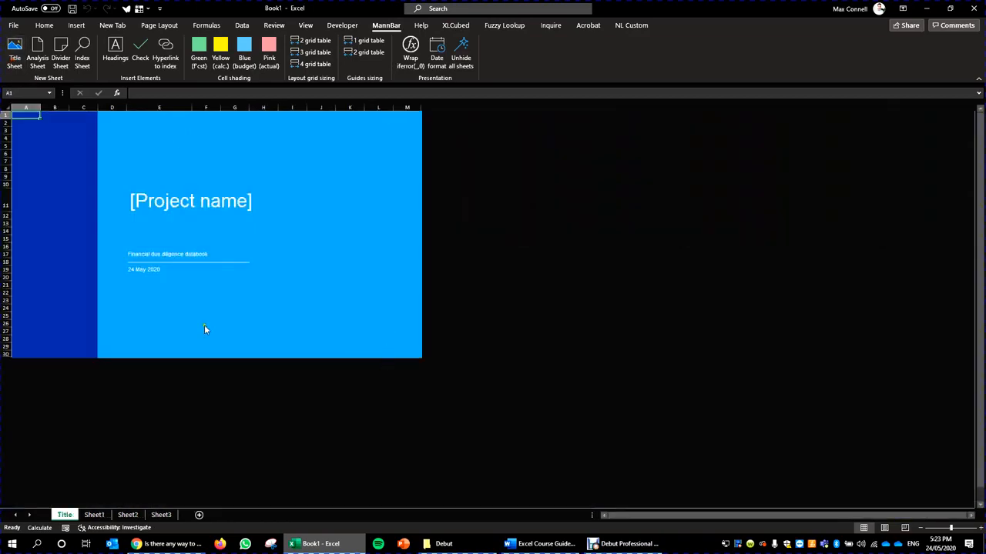
{"action": "left_click", "coordinate": [93, 514]}
{"action": "left_click", "coordinate": [37, 55]}
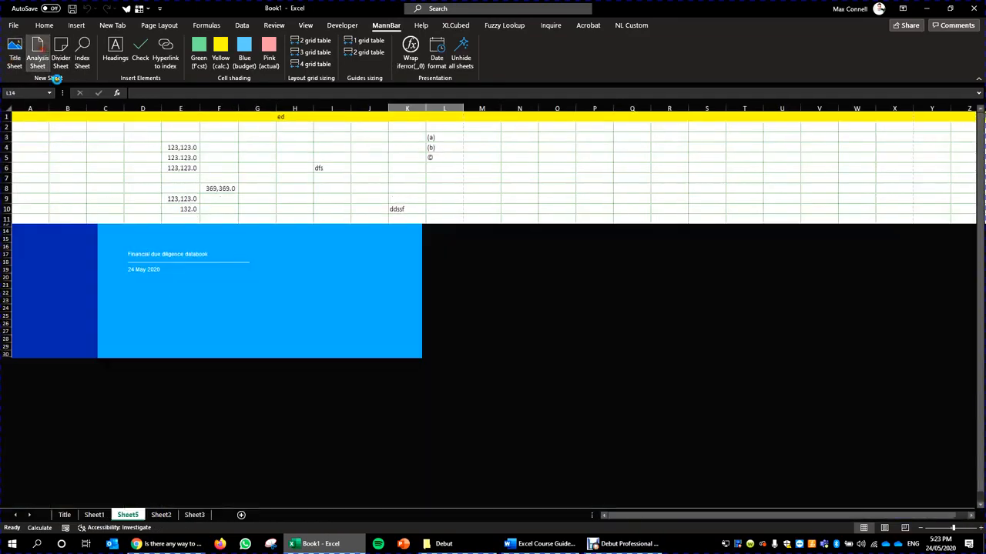
{"action": "left_click", "coordinate": [61, 46]}
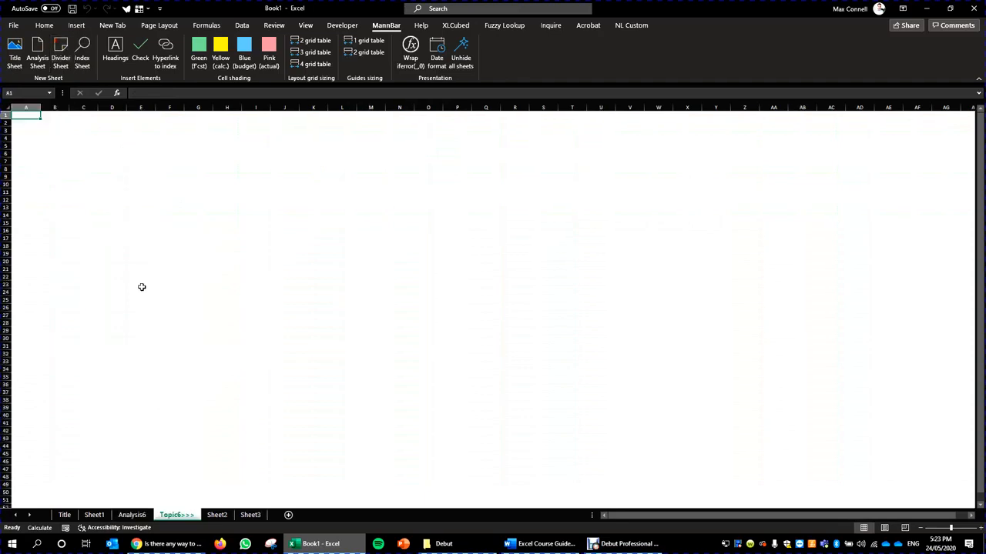
{"action": "left_click", "coordinate": [82, 54]}
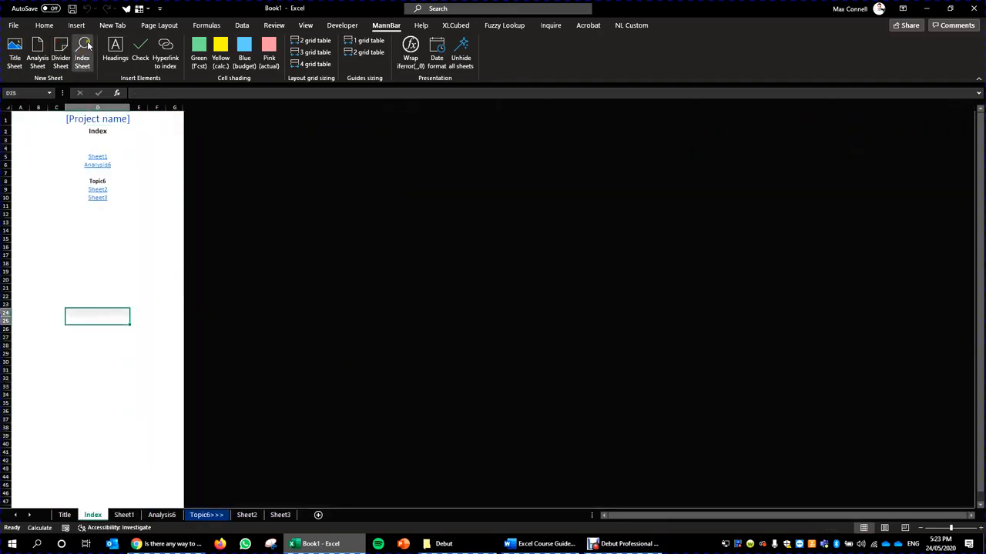
Insert the MannBar project headings at the top of the Index sheet and Sheet1.
{"action": "left_click", "coordinate": [115, 60]}
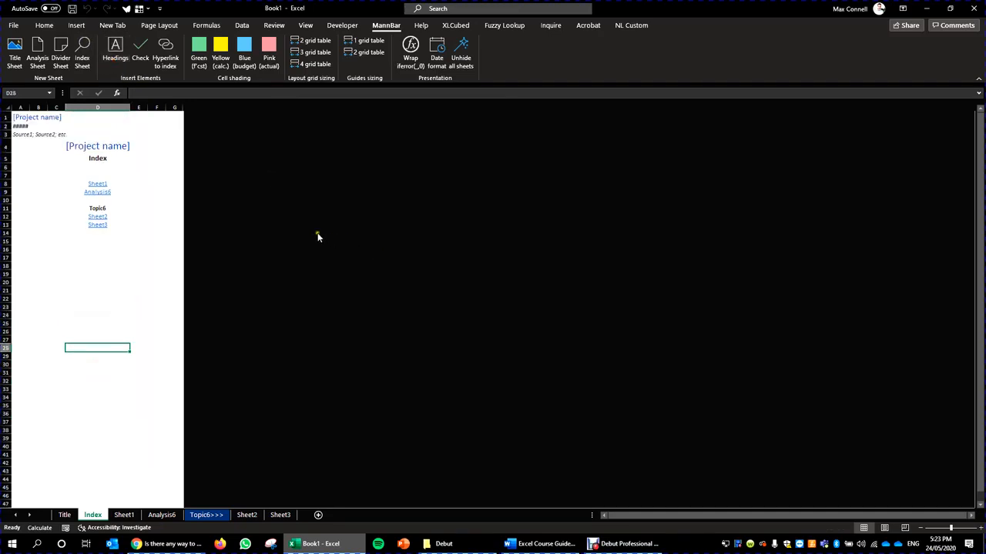
{"action": "left_click", "coordinate": [124, 514]}
{"action": "left_click", "coordinate": [115, 57]}
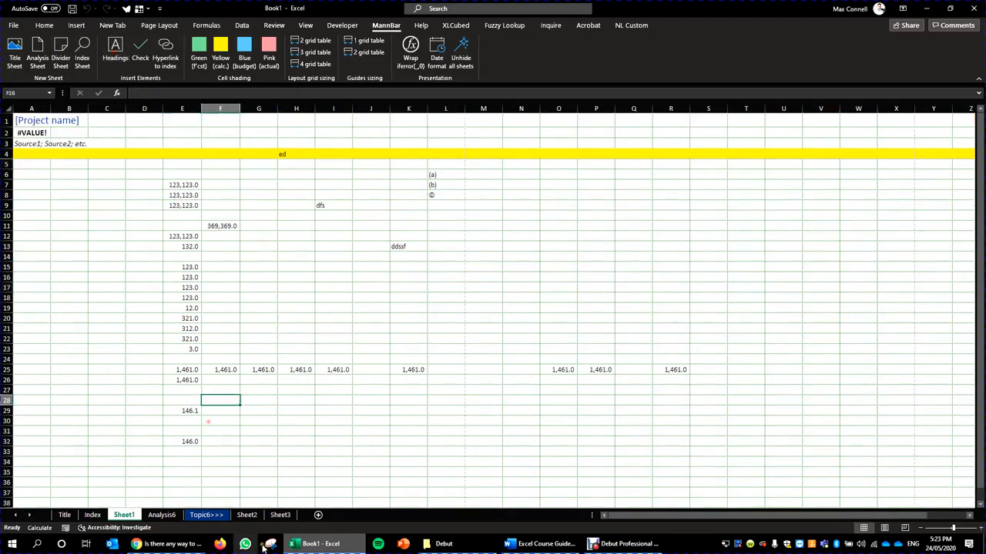
Insert the project headings and a source check box on Sheet2, and move the check box to columns G through L.
{"action": "left_click", "coordinate": [247, 514]}
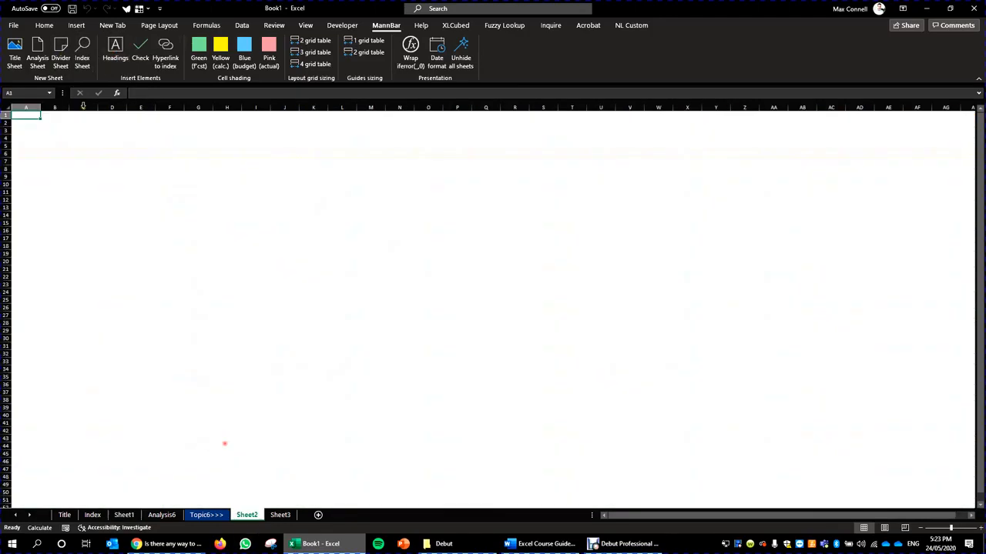
{"action": "left_click", "coordinate": [115, 50]}
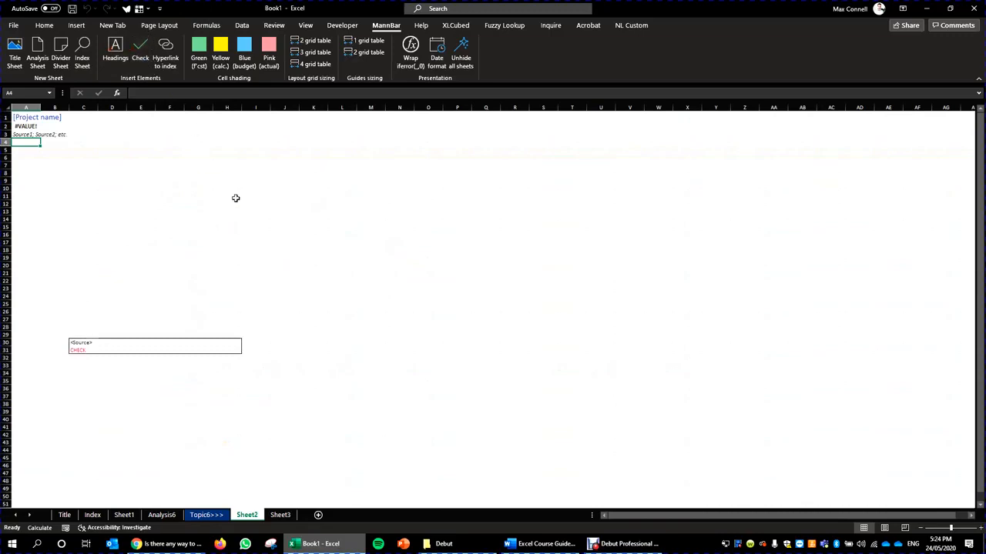
{"action": "left_click_drag", "start_coordinate": [86, 342], "coordinate": [361, 368]}
{"action": "left_click", "coordinate": [256, 376]}
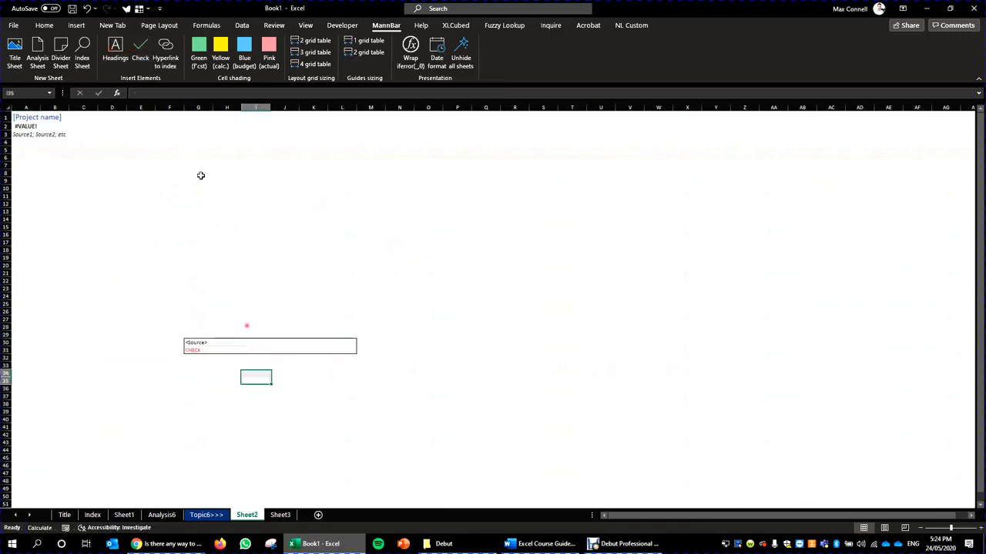
Add the Return to Index hyperlinks with MannBar and follow the one on Sheet2 to the Index sheet.
{"action": "left_click", "coordinate": [166, 60]}
{"action": "left_click", "coordinate": [92, 188]}
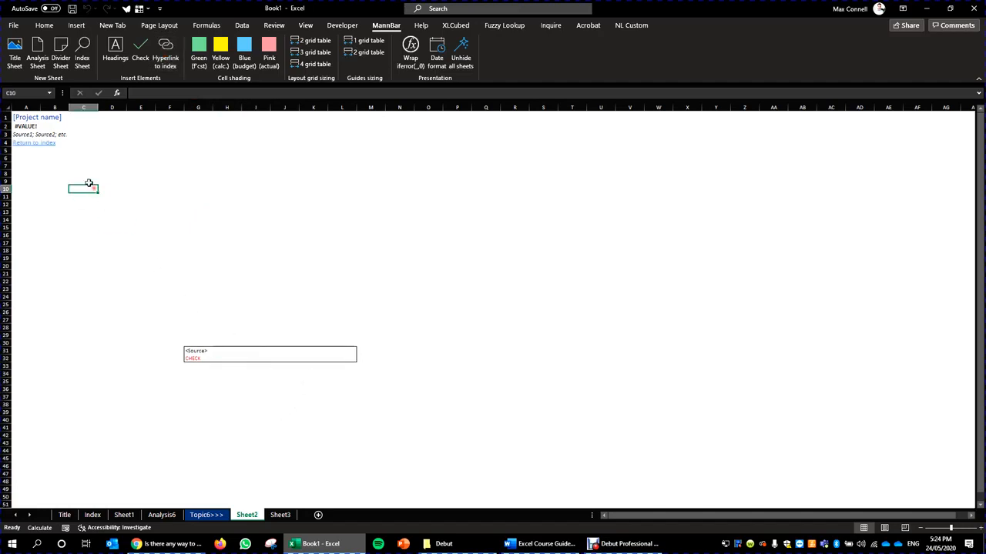
{"action": "left_click", "coordinate": [30, 147]}
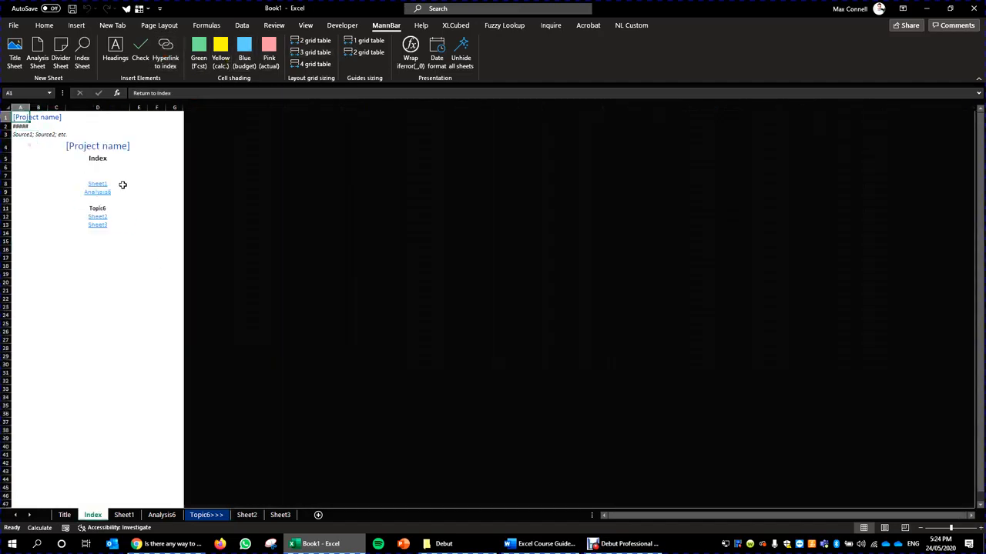
Try to apply the 2 grid table sizing to the single cell E19 on the Index sheet.
{"action": "left_click", "coordinate": [80, 315]}
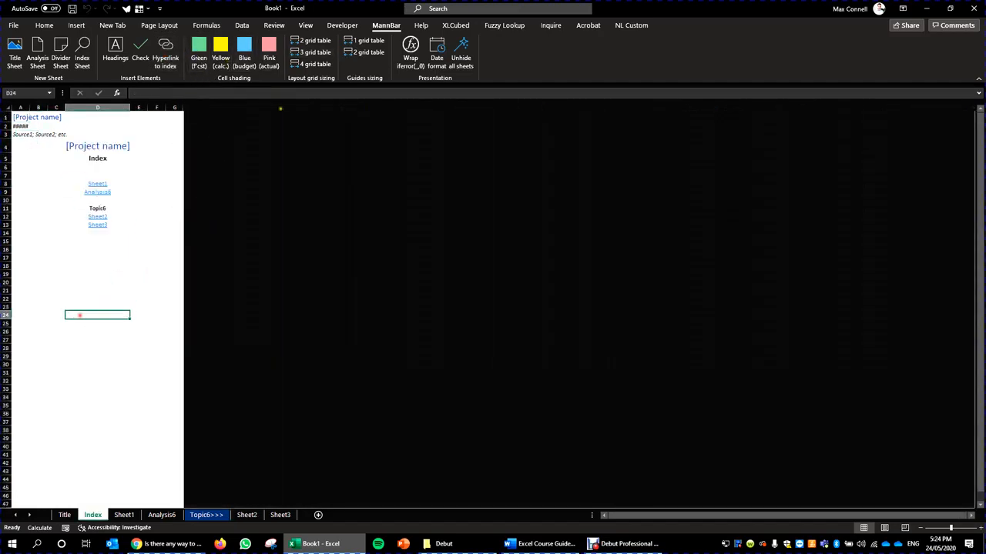
{"action": "left_click", "coordinate": [97, 329]}
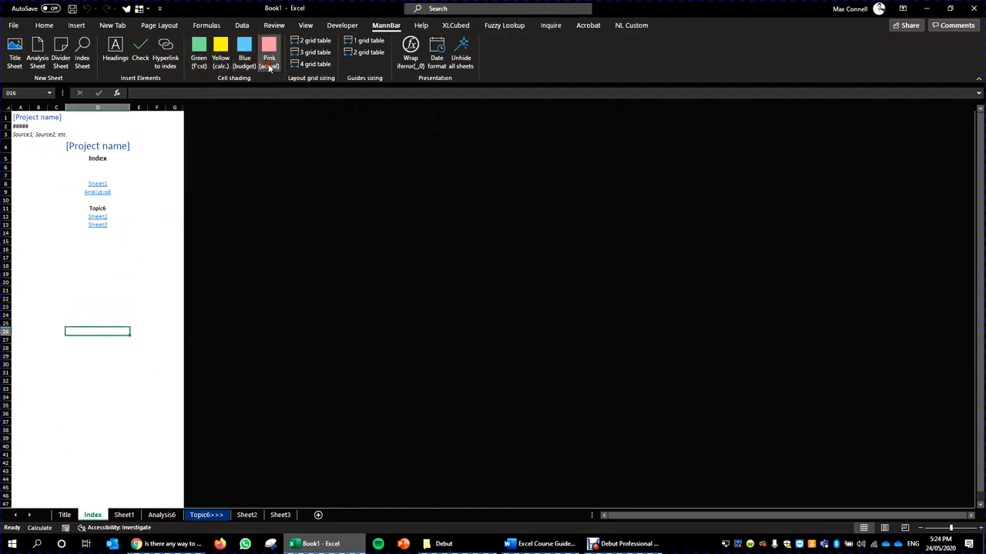
{"action": "left_click", "coordinate": [145, 274]}
{"action": "left_click", "coordinate": [310, 41]}
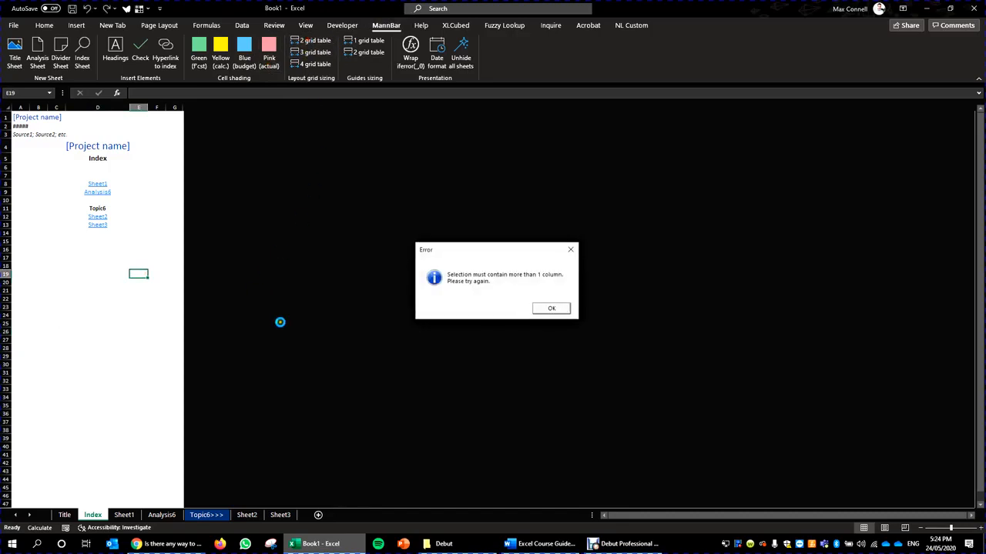
{"action": "left_click", "coordinate": [556, 310]}
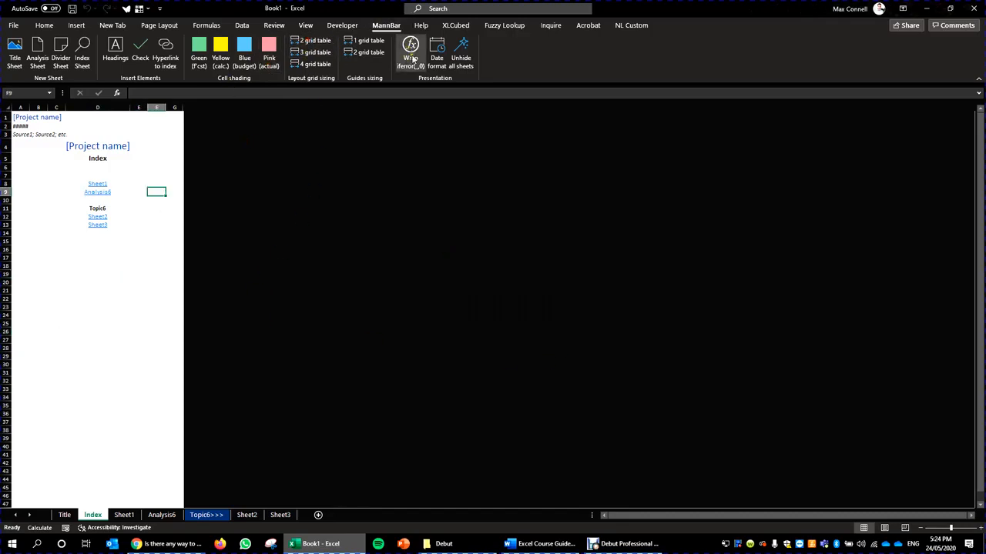
Wrap the formulas in E8:E28 of Sheet1 in IFERROR with 0 as the fallback value.
{"action": "left_click", "coordinate": [124, 515]}
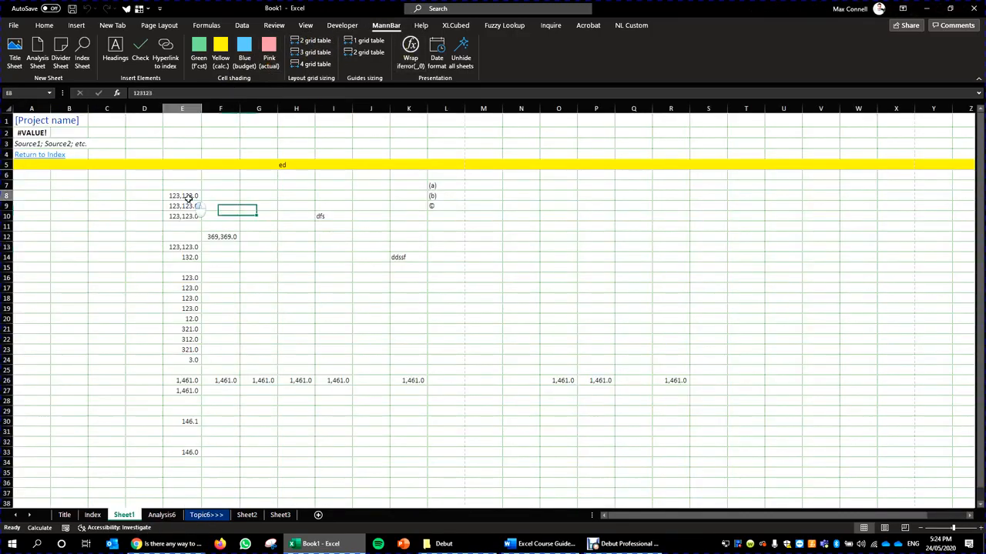
{"action": "left_click_drag", "start_coordinate": [183, 195], "coordinate": [182, 405]}
{"action": "left_click", "coordinate": [418, 64]}
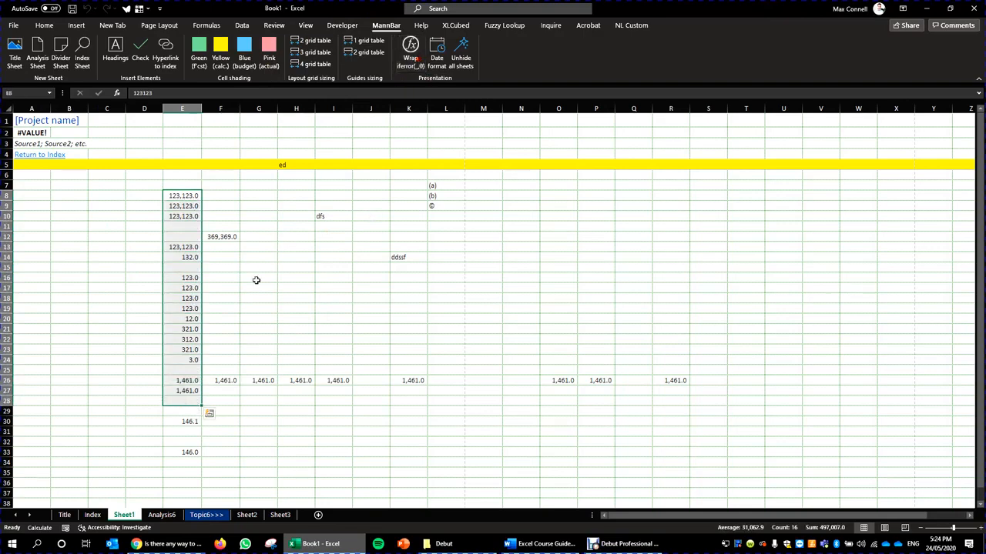
Inspect the IFERROR-wrapped SUM formulas in cells E27 and E26 and the cells they refer to.
{"action": "left_click", "coordinate": [184, 389]}
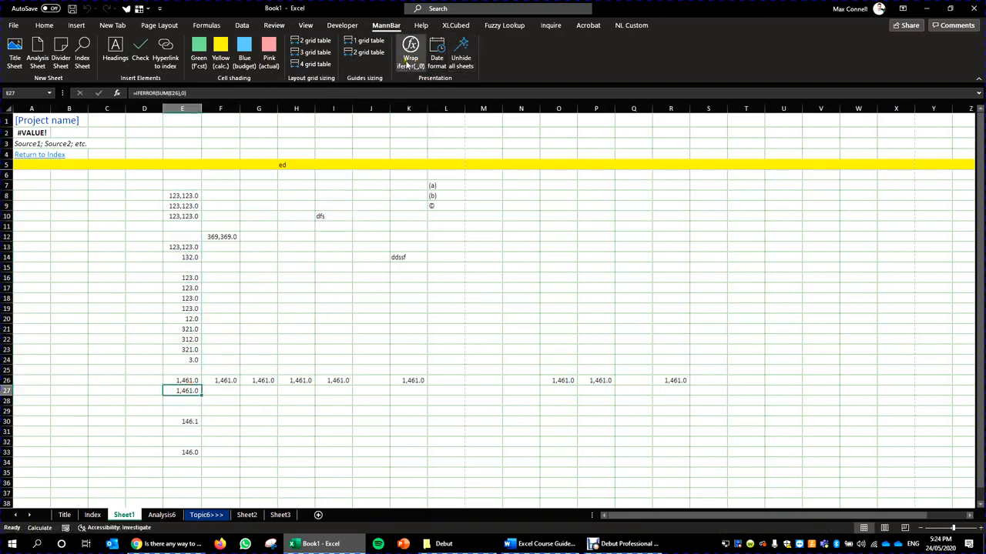
{"action": "double_click", "coordinate": [188, 384]}
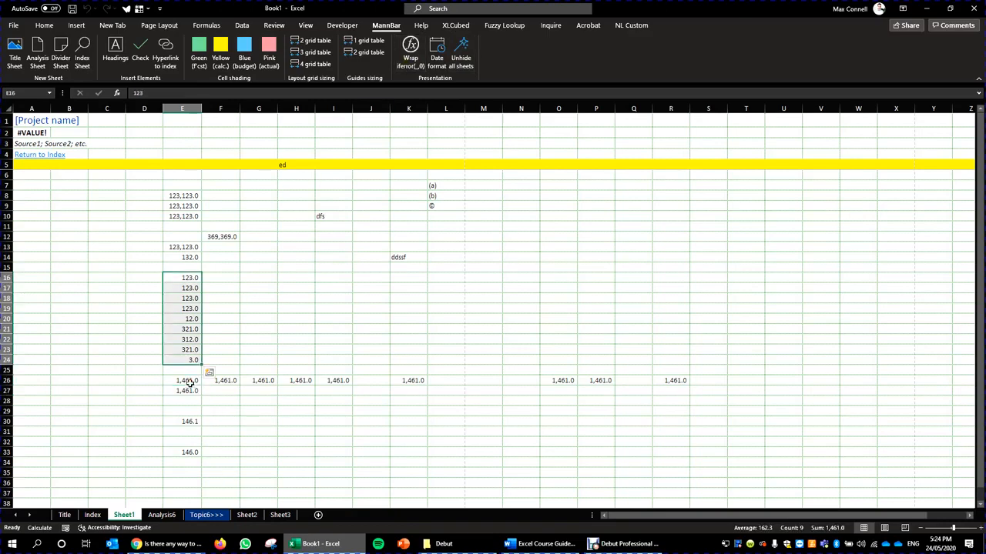
{"action": "double_click", "coordinate": [193, 384]}
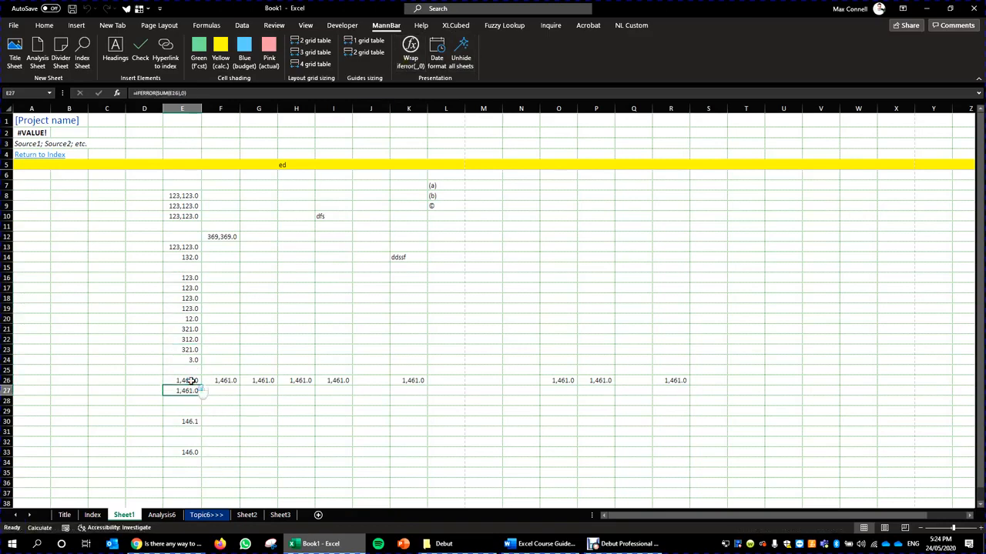
{"action": "double_click", "coordinate": [192, 383]}
{"action": "left_click", "coordinate": [193, 383]}
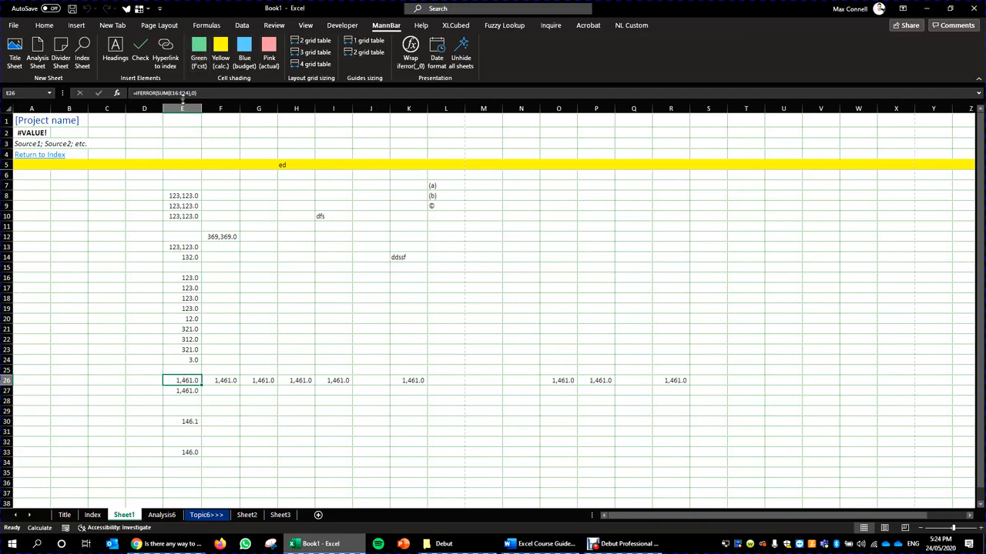
{"action": "left_click", "coordinate": [423, 238]}
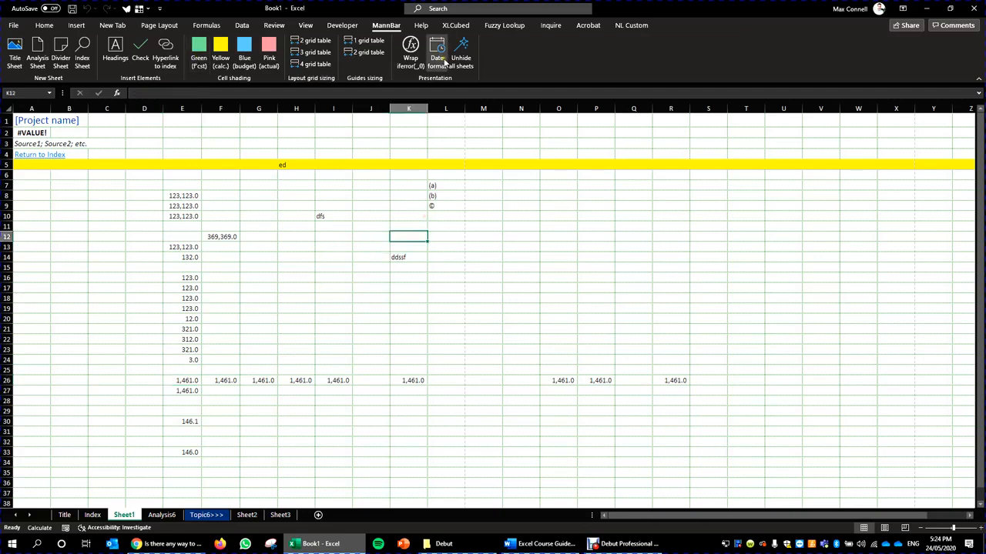
{"action": "left_click_drag", "start_coordinate": [394, 258], "coordinate": [393, 265]}
{"action": "left_click", "coordinate": [270, 258]}
{"action": "left_click", "coordinate": [293, 268]}
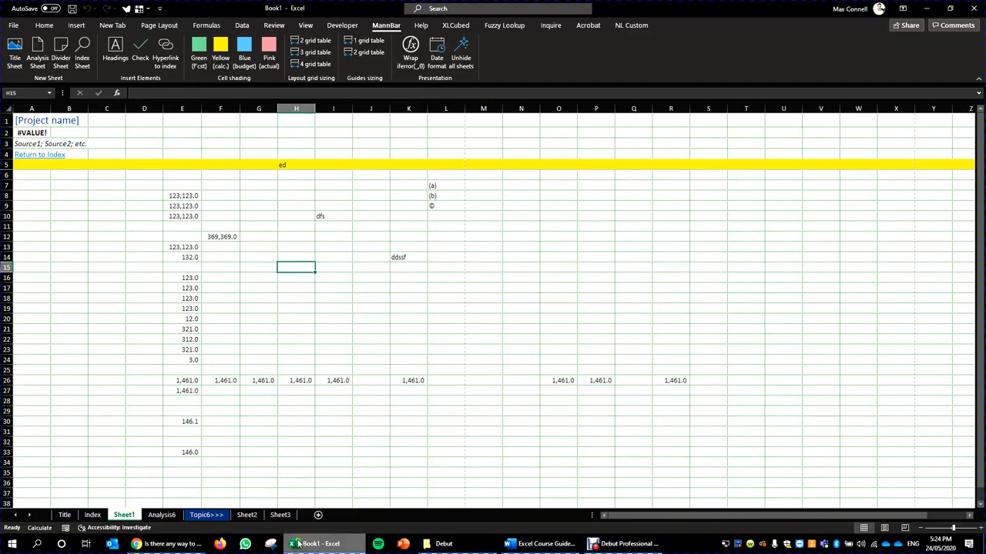
Hide the group of sheets from Sheet1 through Sheet3, leaving only Title and Index.
{"action": "left_click", "coordinate": [280, 514], "text": "shift"}
{"action": "right_click", "coordinate": [281, 514]}
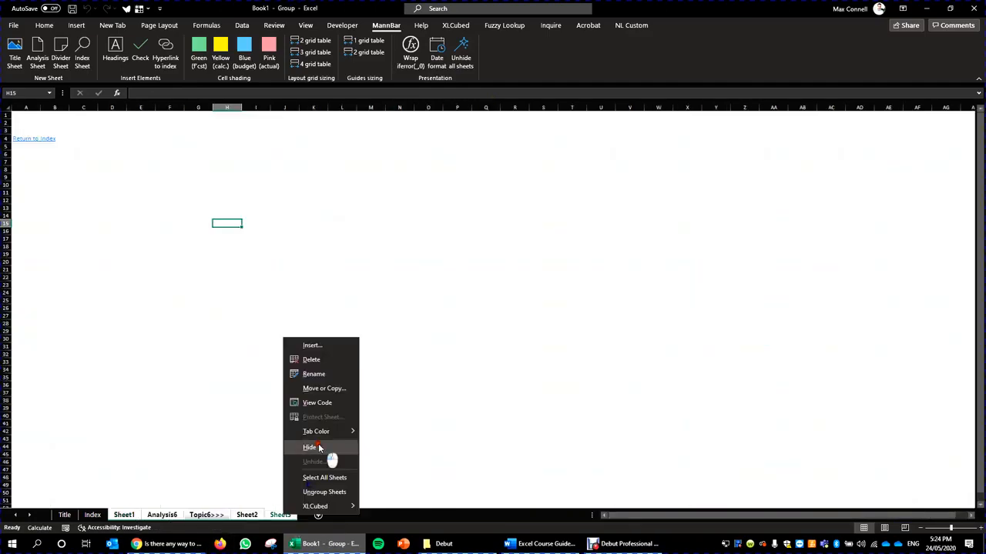
{"action": "left_click", "coordinate": [320, 447]}
Unhide the sheets Sheet1 and Analysis6 one at a time.
{"action": "right_click", "coordinate": [100, 516]}
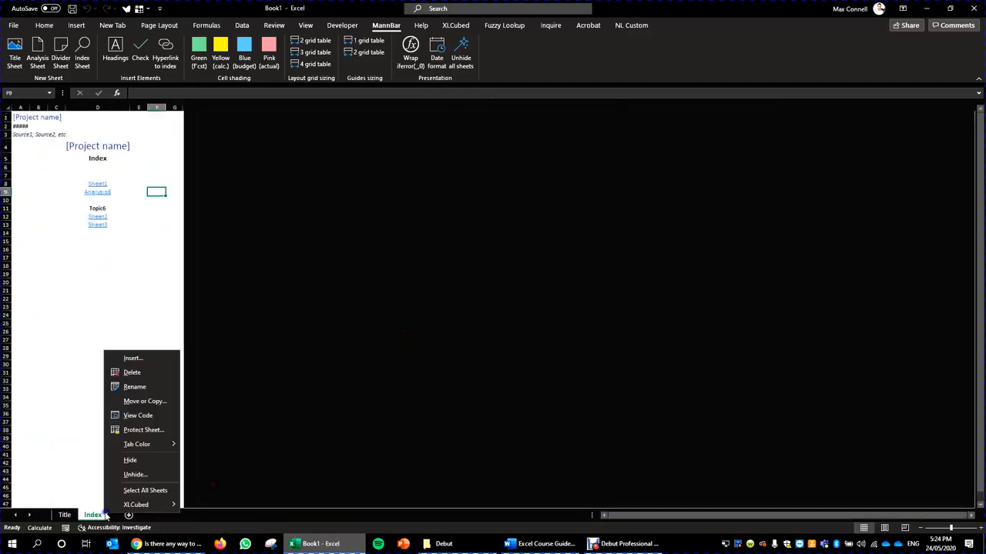
{"action": "left_click", "coordinate": [123, 471]}
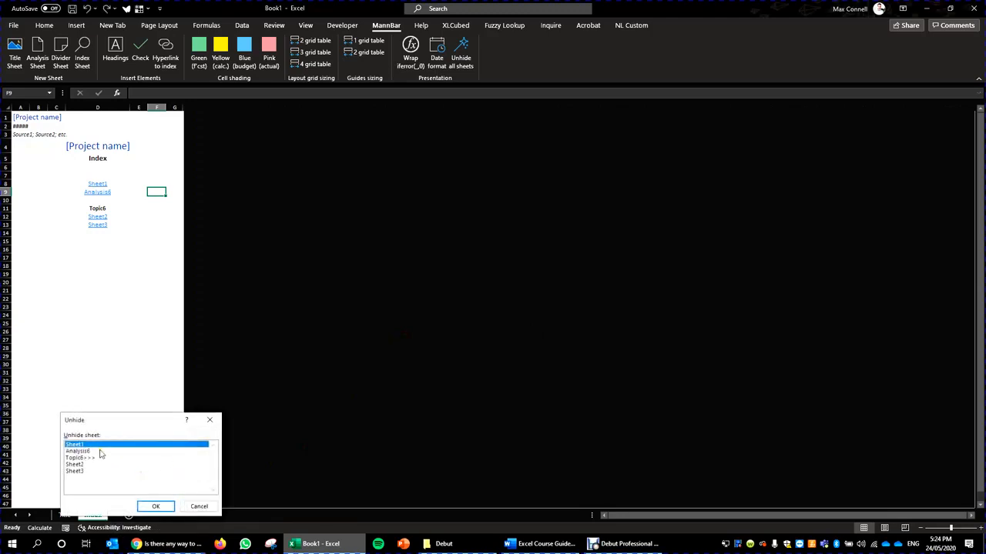
{"action": "left_click", "coordinate": [156, 506]}
{"action": "right_click", "coordinate": [124, 515]}
{"action": "left_click", "coordinate": [152, 476]}
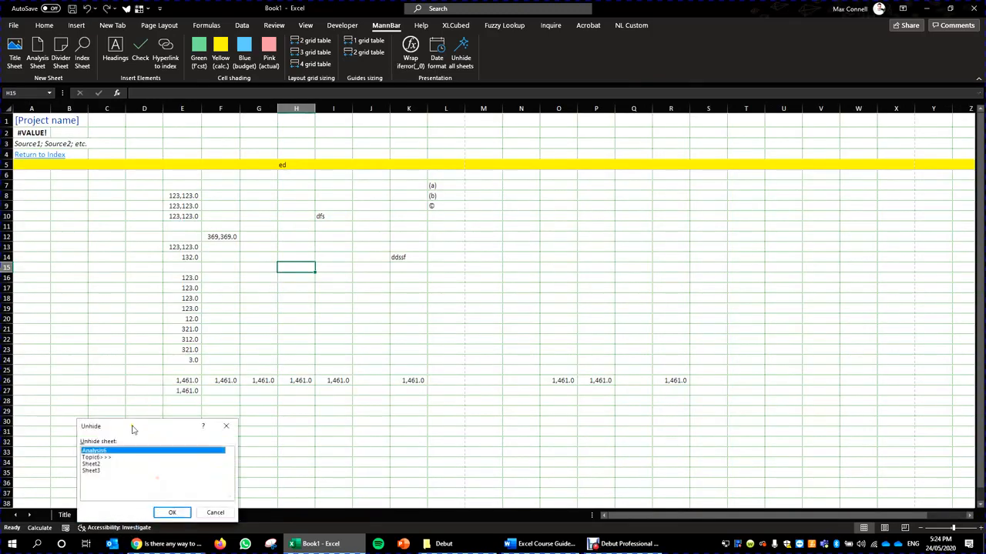
{"action": "left_click", "coordinate": [173, 514]}
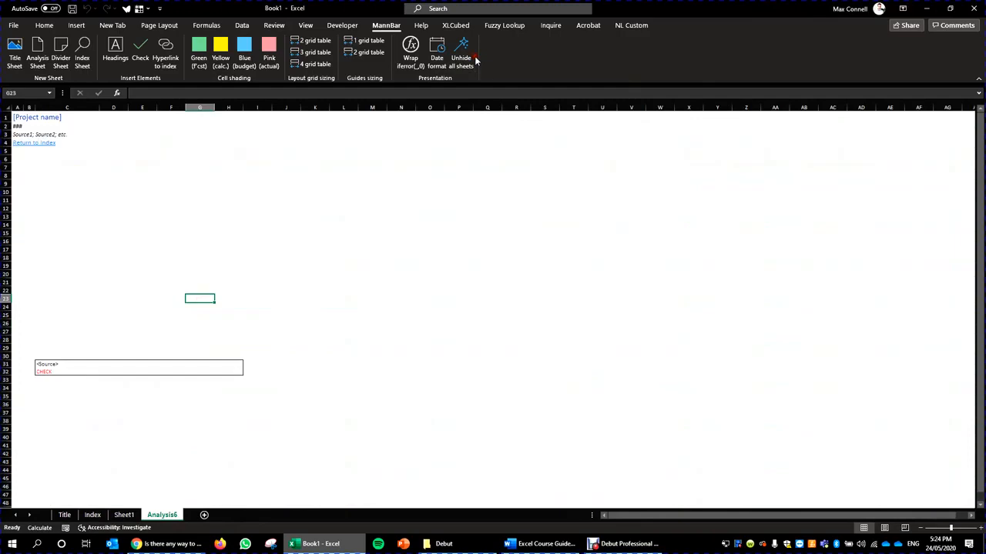
Unhide all remaining hidden sheets at once with MannBar's Unhide all sheets command.
{"action": "left_click", "coordinate": [473, 59]}
{"action": "left_click", "coordinate": [451, 299]}
{"action": "left_click", "coordinate": [428, 348]}
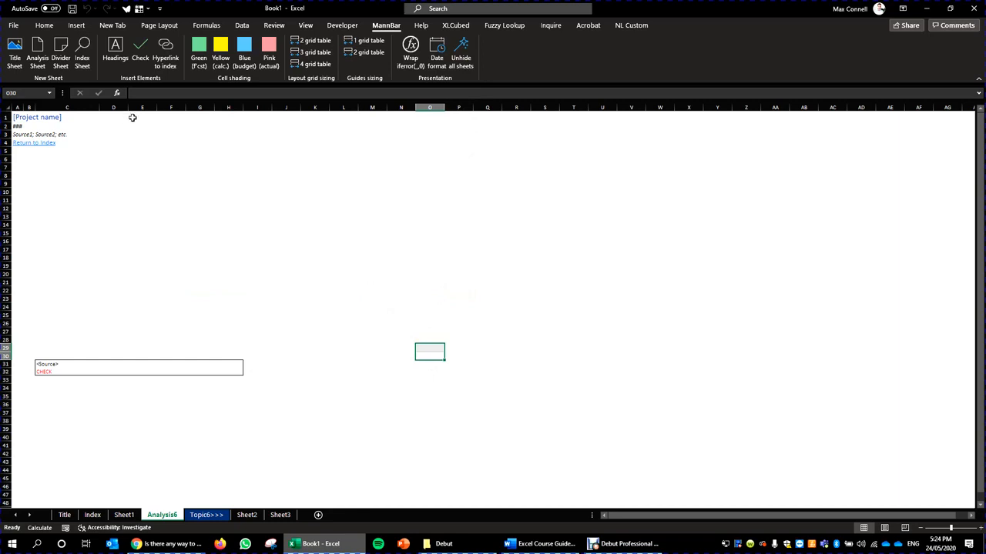
{"action": "left_click", "coordinate": [223, 196]}
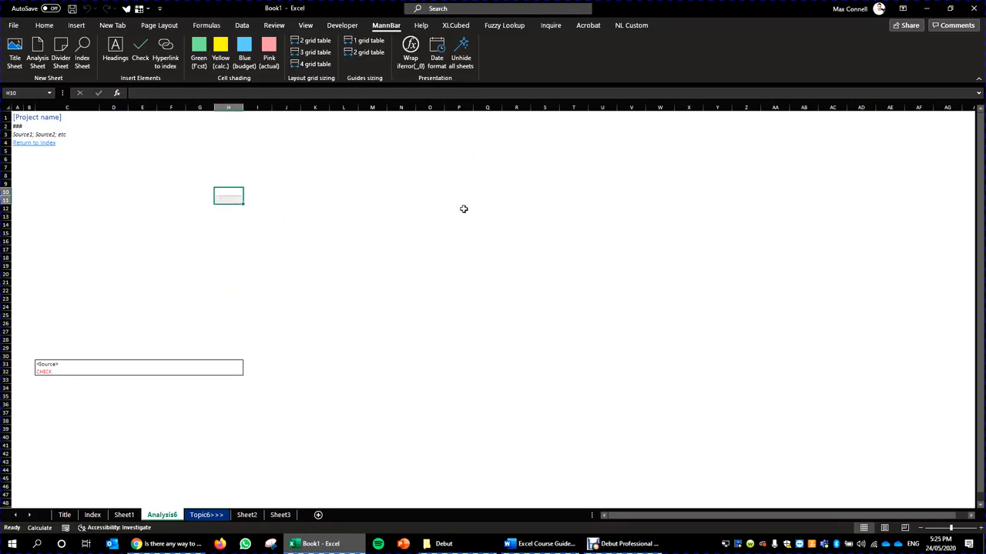
Display the Fuzzy Lookup add-in's command on the ribbon.
{"action": "left_click", "coordinate": [505, 27]}
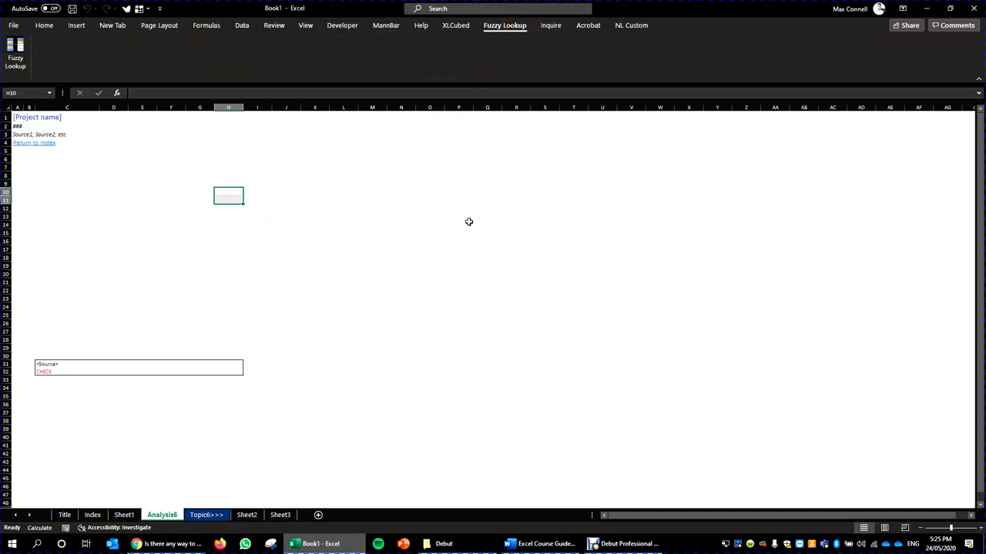
{"action": "left_click", "coordinate": [104, 178]}
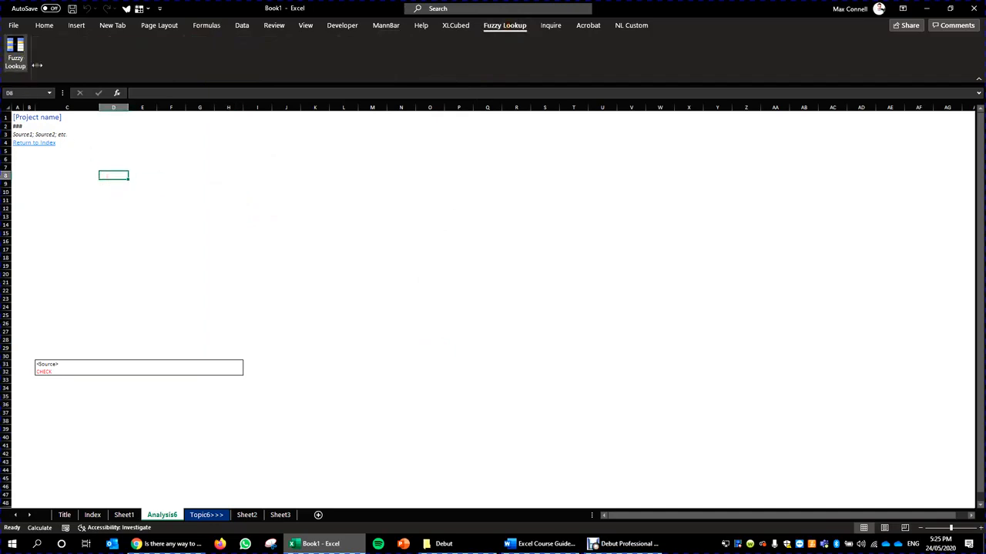
{"action": "key", "text": "Up"}
{"action": "key", "text": "Up"}
{"action": "key", "text": "Up"}
Widen column J to about three times and column L to about seven times their width on the Analysis6 sheet.
{"action": "left_click", "coordinate": [289, 108]}
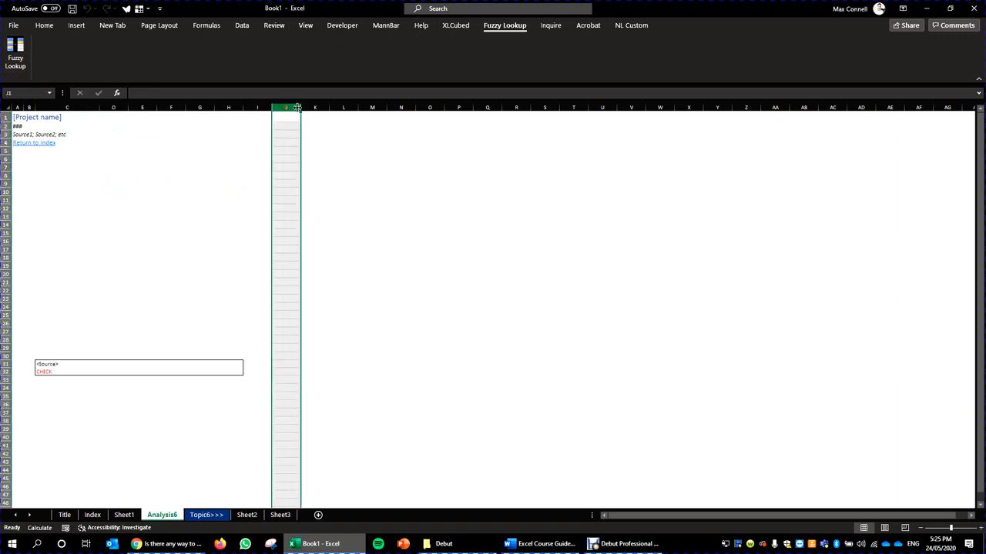
{"action": "left_click_drag", "start_coordinate": [301, 108], "coordinate": [357, 107]}
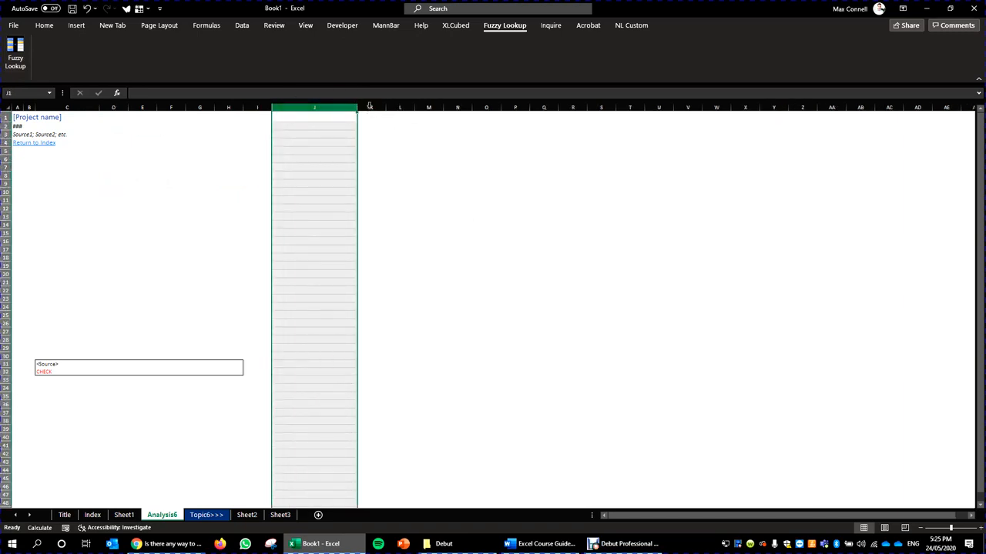
{"action": "left_click", "coordinate": [299, 188]}
{"action": "left_click", "coordinate": [325, 108]}
{"action": "left_click_drag", "start_coordinate": [413, 108], "coordinate": [590, 108]}
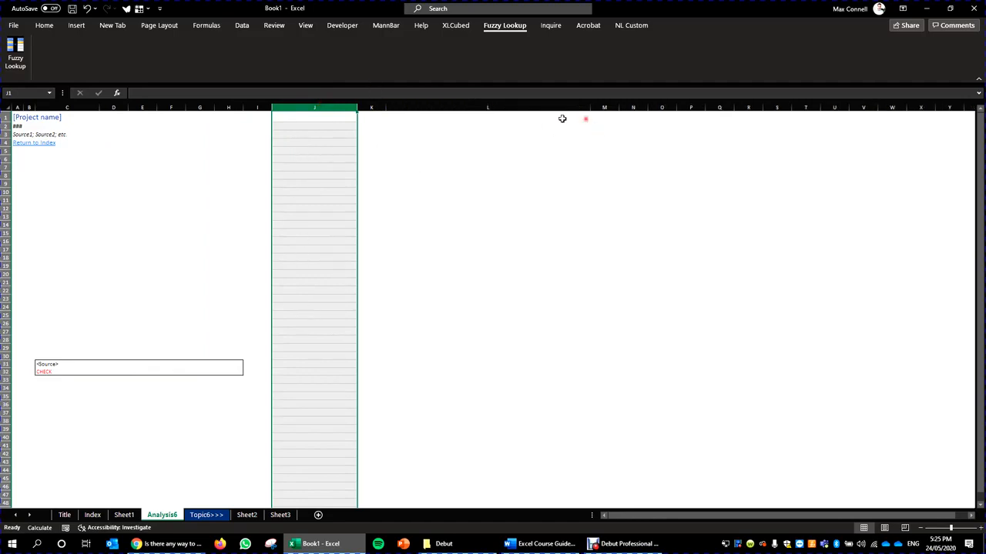
{"action": "left_click", "coordinate": [486, 111]}
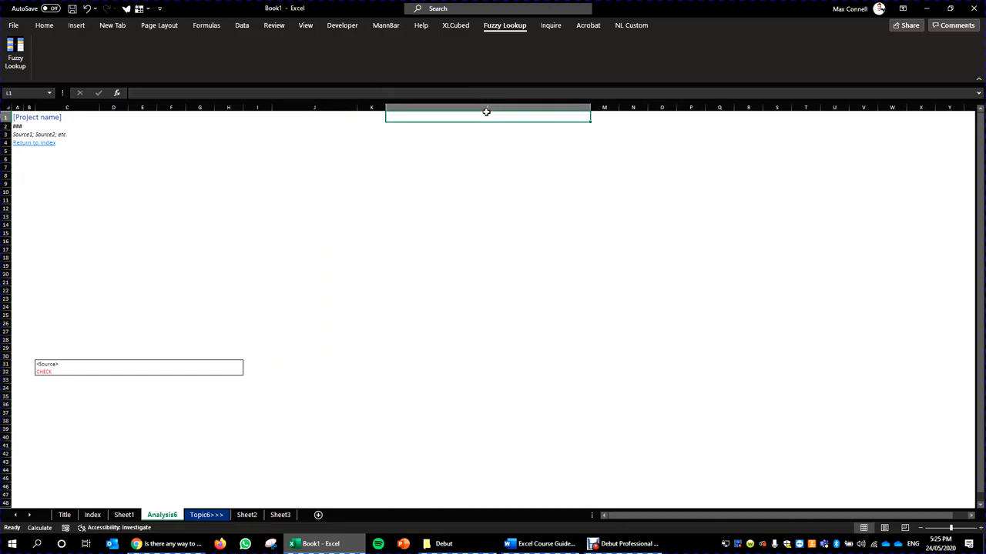
{"action": "left_click", "coordinate": [326, 106]}
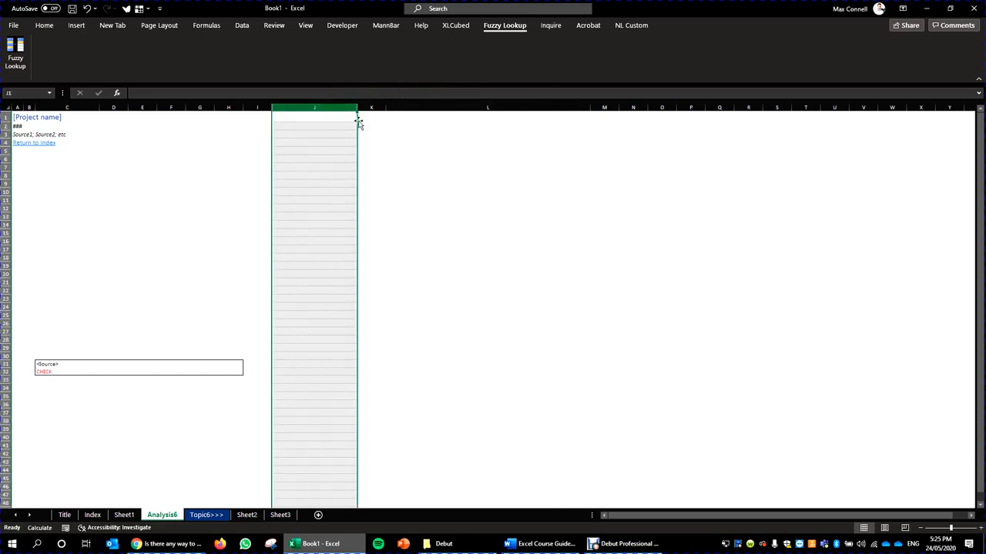
{"action": "left_click", "coordinate": [257, 241]}
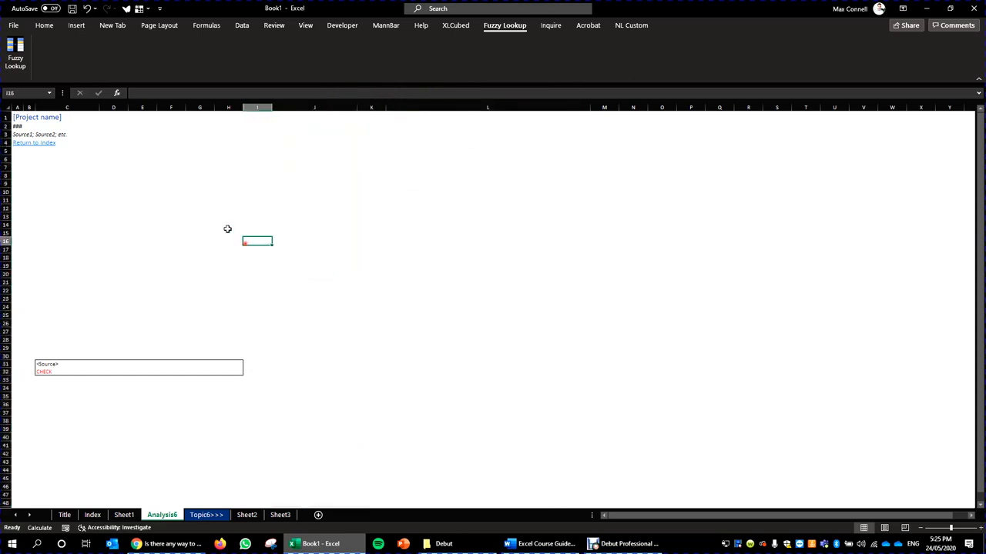
{"action": "key", "text": "Down"}
{"action": "key", "text": "Down"}
{"action": "key", "text": "Down"}
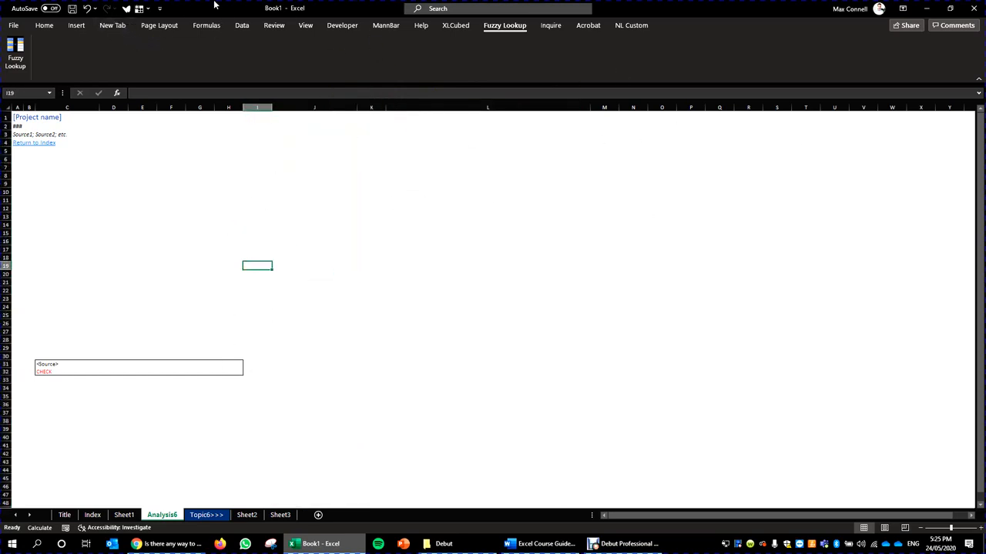
Review the active and inactive add-ins listed in Excel Options, and leave the options without changes.
{"action": "left_click", "coordinate": [13, 24]}
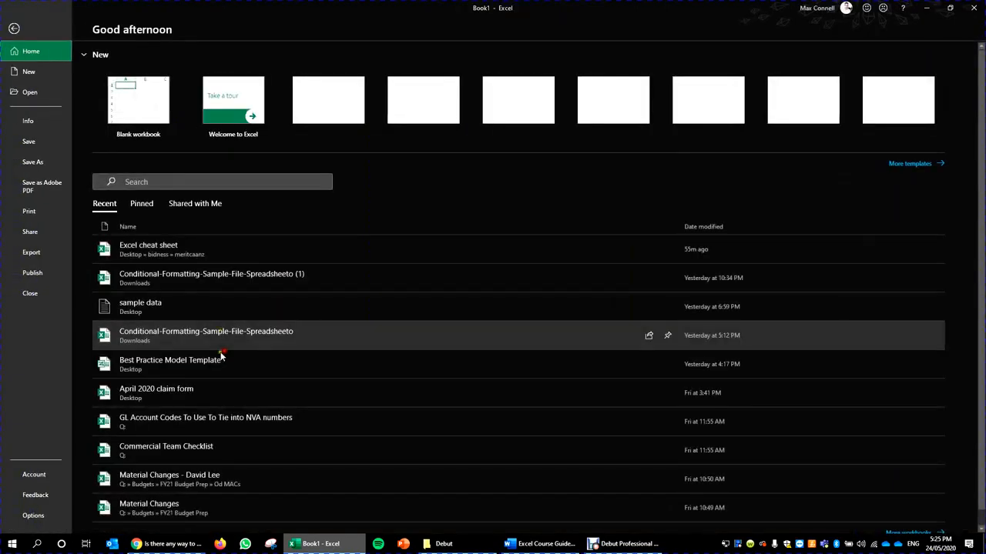
{"action": "left_click", "coordinate": [31, 514]}
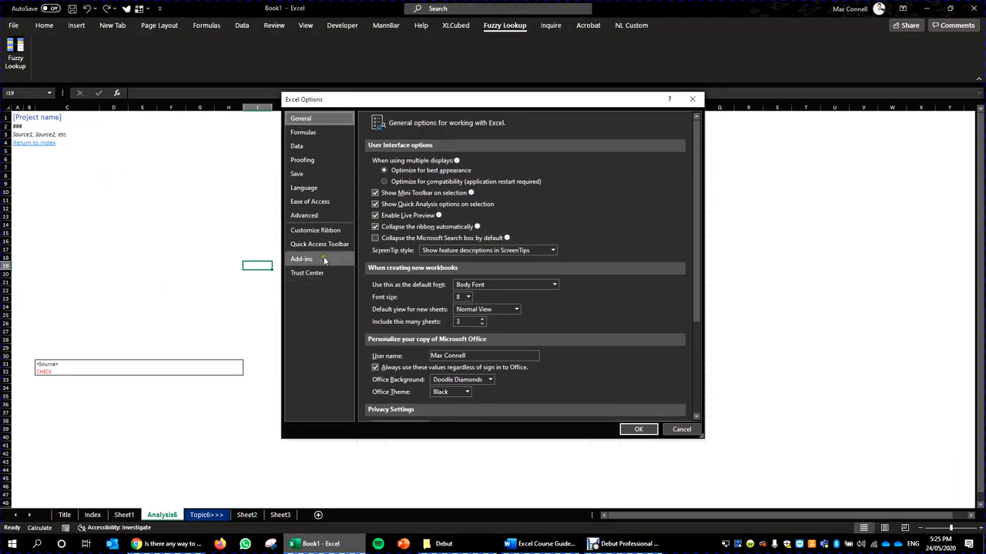
{"action": "left_click", "coordinate": [322, 259]}
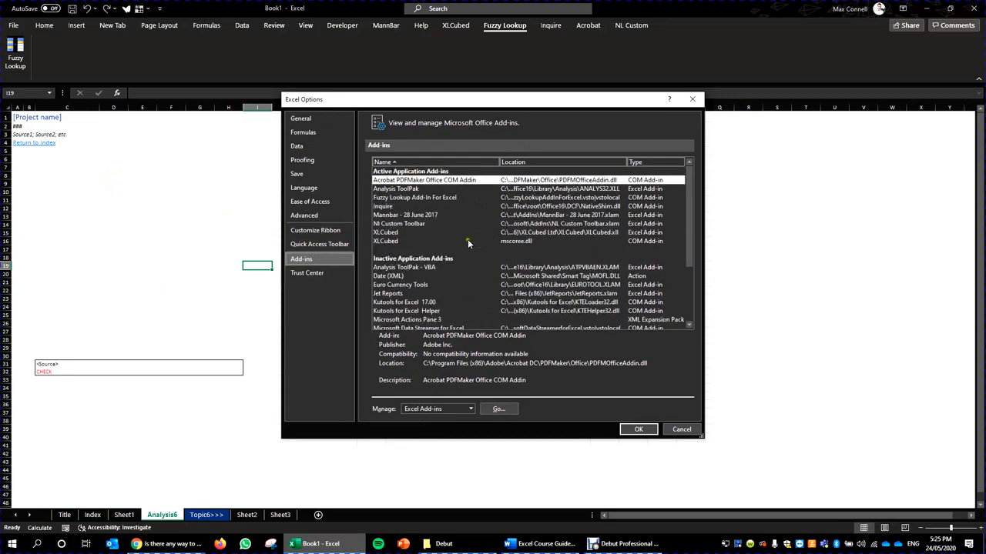
{"action": "scroll", "coordinate": [658, 175], "scroll_direction": "down", "scroll_amount": 4}
{"action": "left_click", "coordinate": [334, 272]}
{"action": "left_click", "coordinate": [333, 259]}
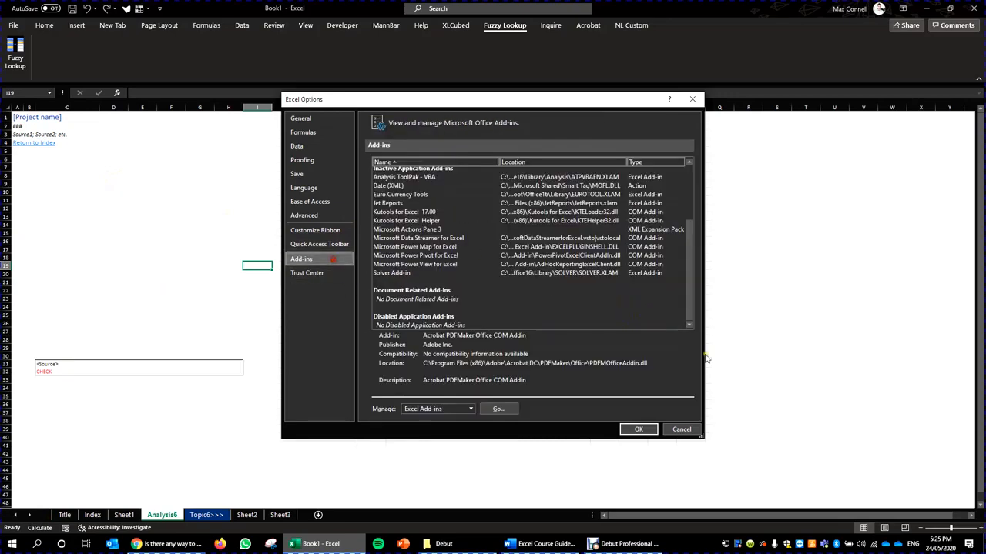
{"action": "left_click", "coordinate": [682, 430]}
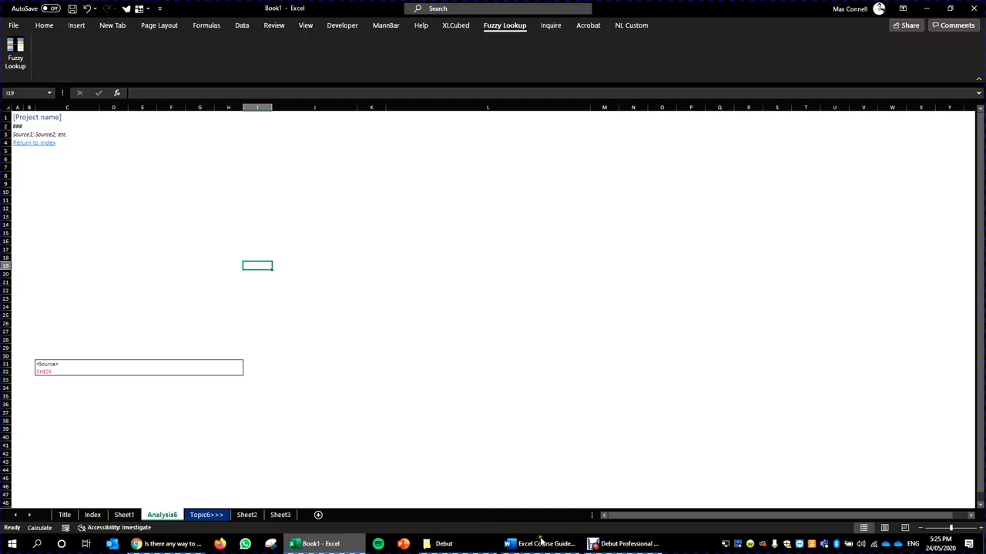
{"action": "left_click", "coordinate": [418, 167]}
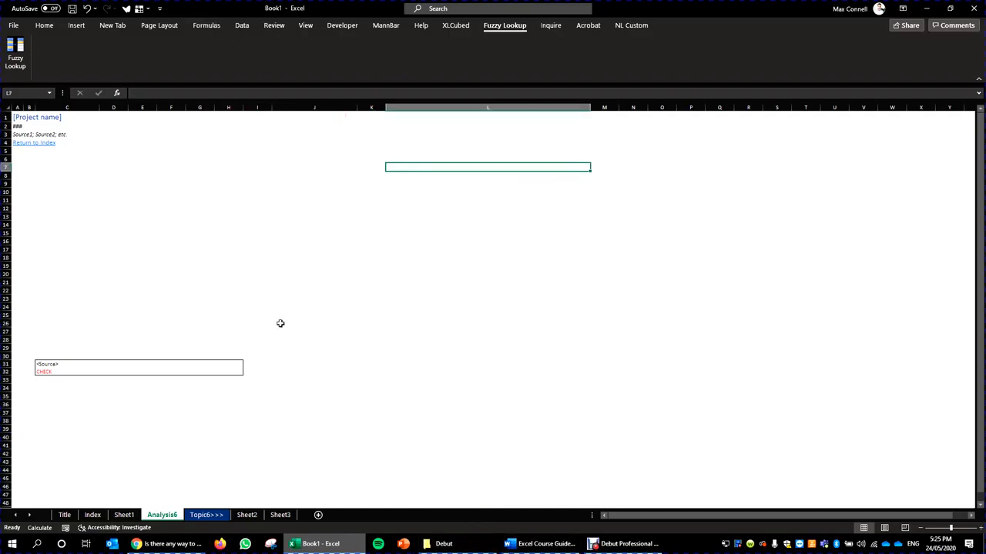